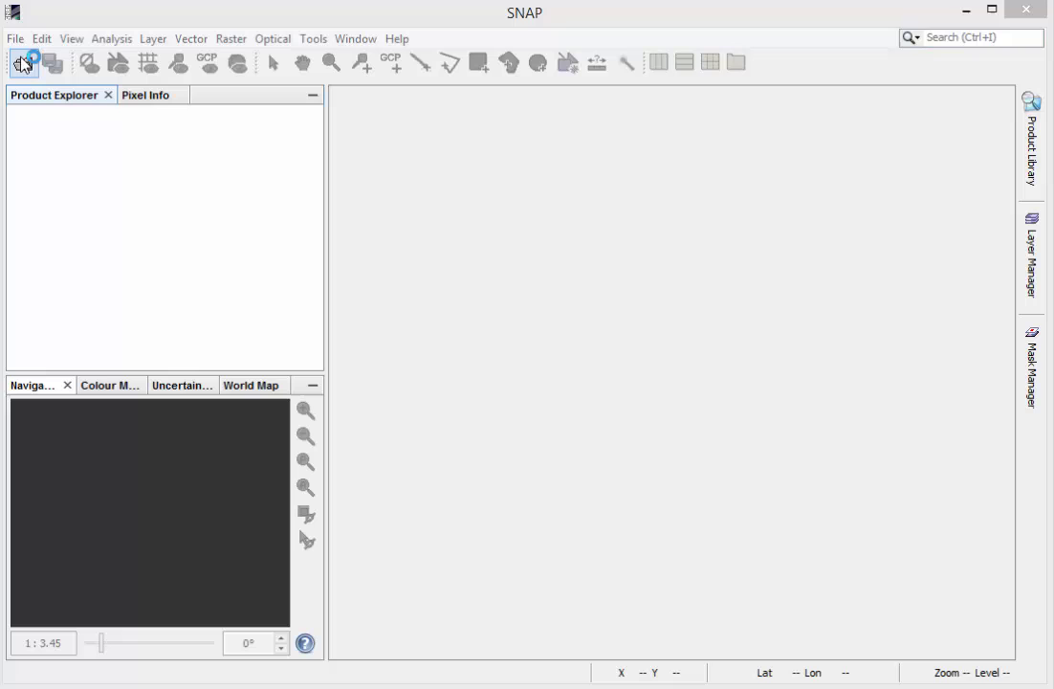
pyautogui.click(21, 63)
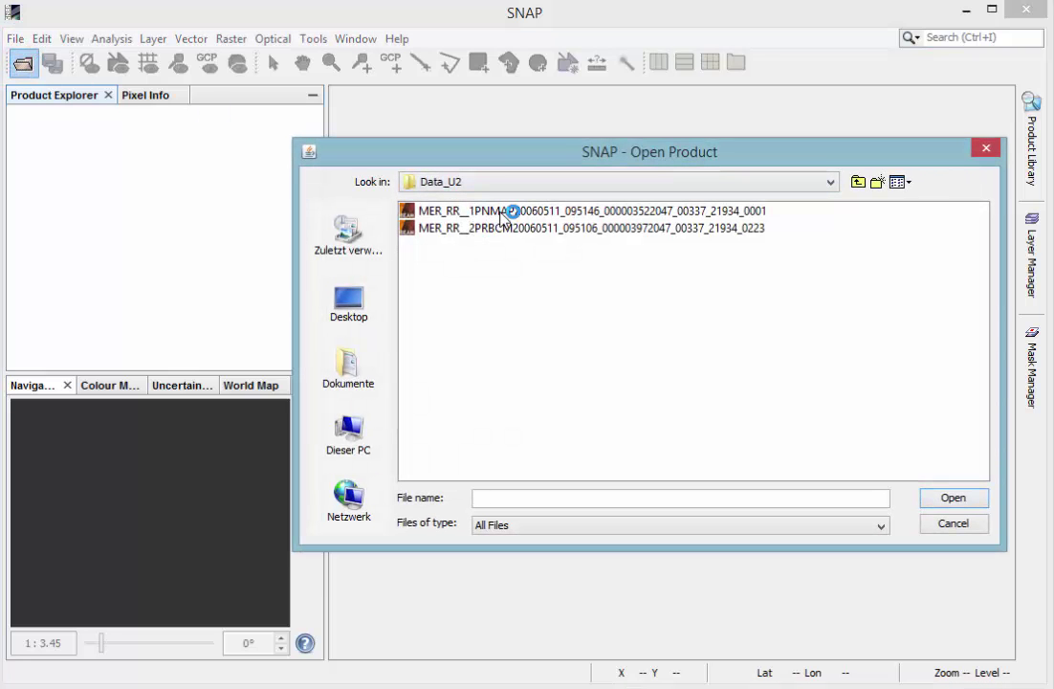
pyautogui.click(505, 212)
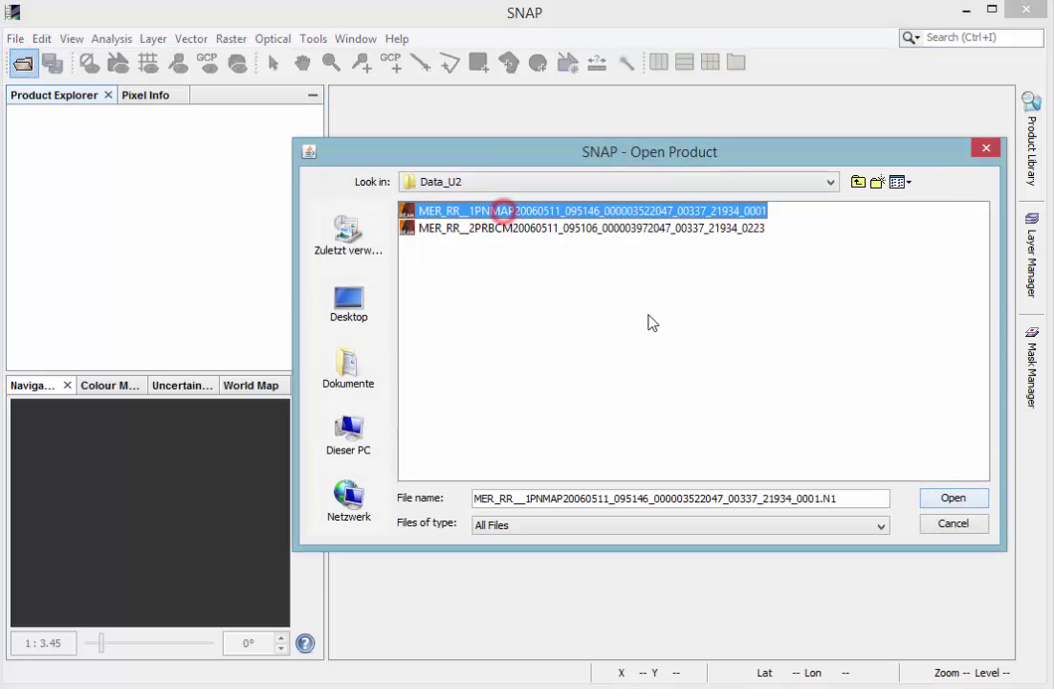
pyautogui.click(928, 496)
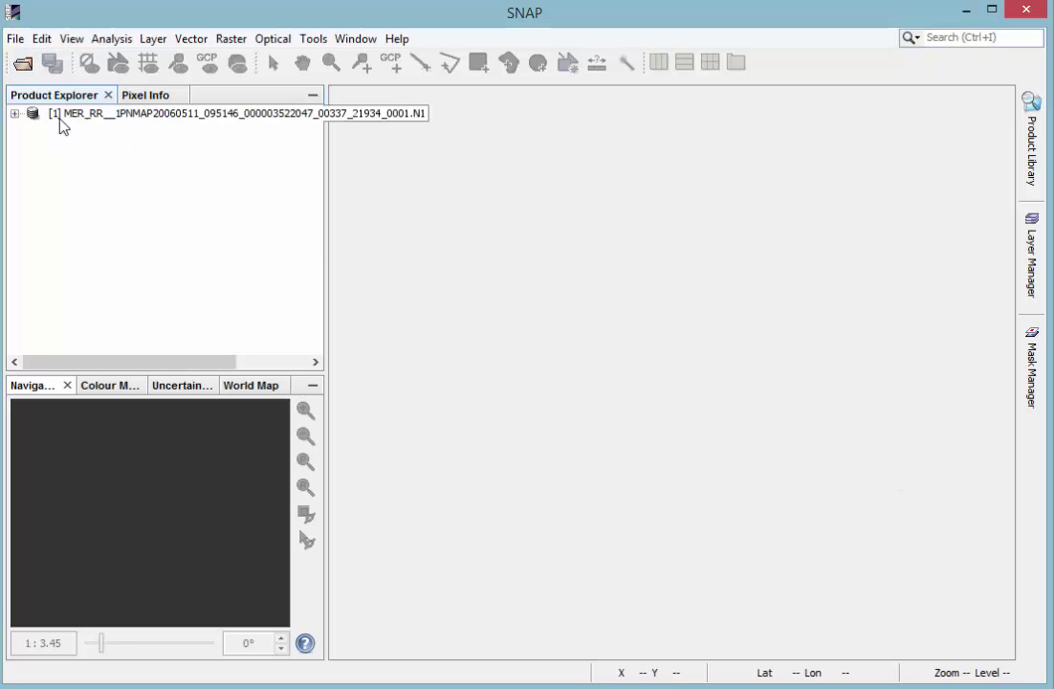
pyautogui.click(14, 113)
# - Open an RGB image window of the product with the MERIS L1b - Tristimulus profile
pyautogui.rightClick(122, 114)
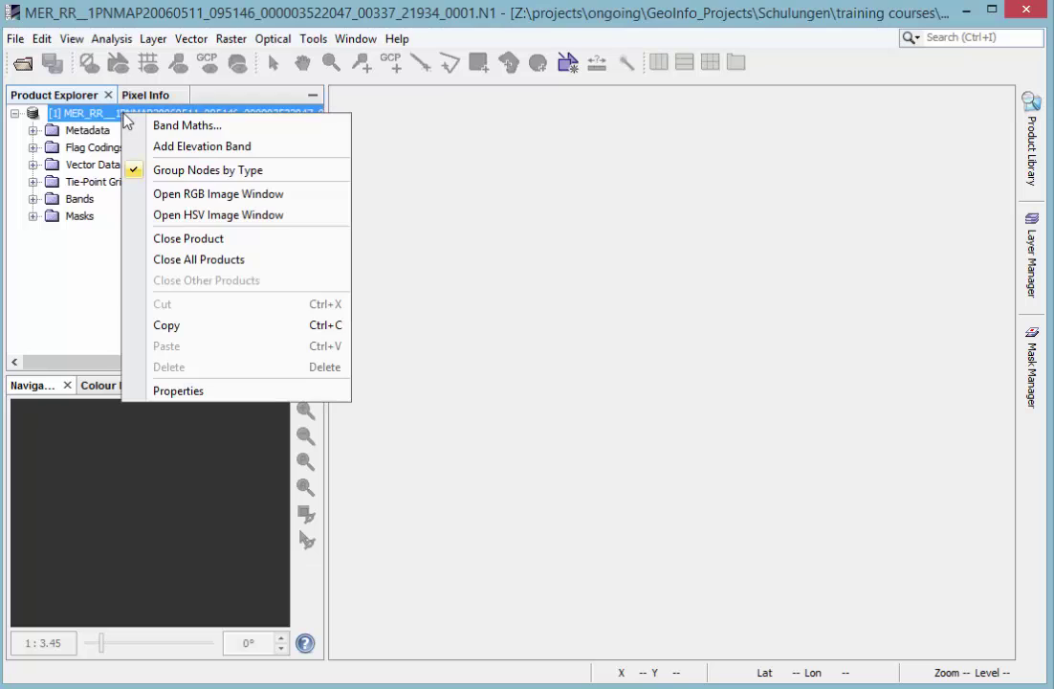
pyautogui.click(220, 195)
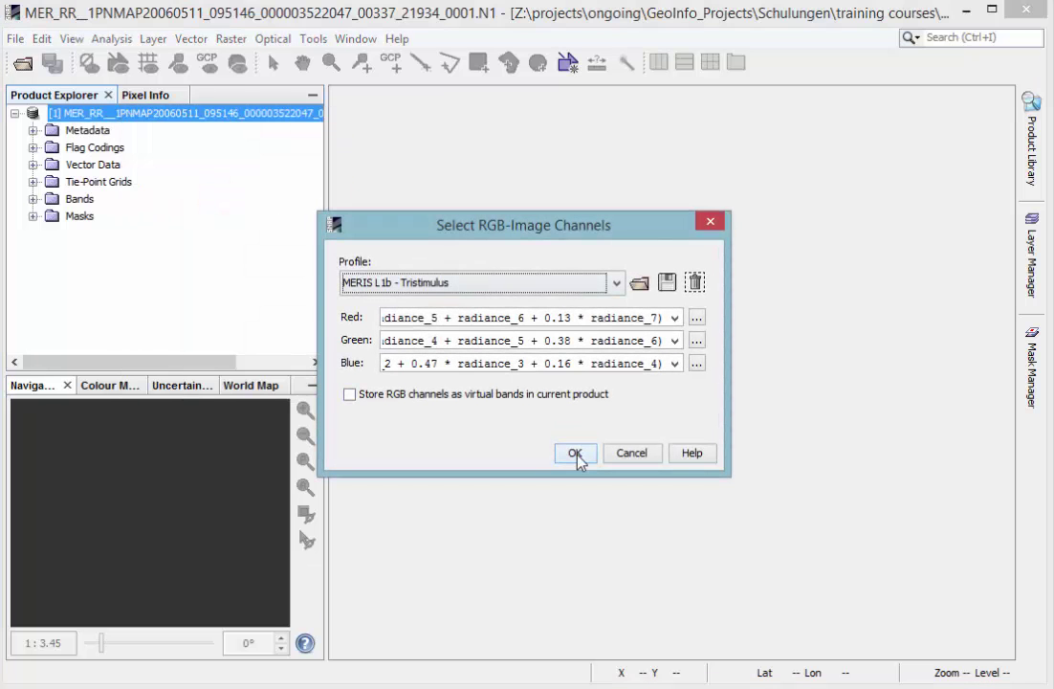
pyautogui.click(574, 453)
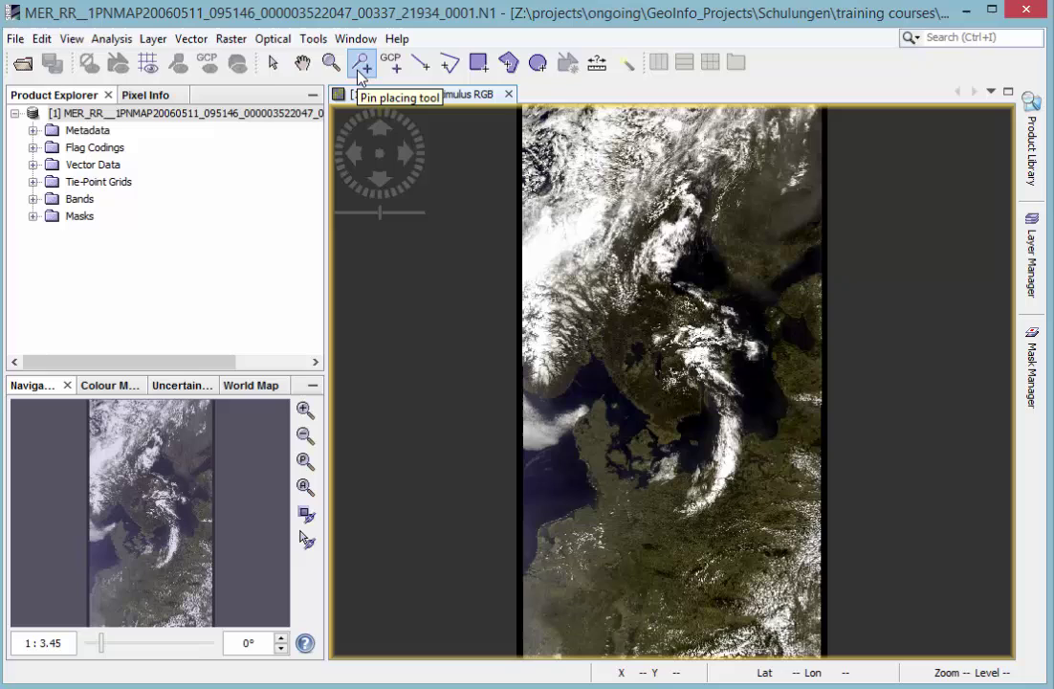
# - Place pins on the sea, on land near Denmark, and on the northern clouds
pyautogui.click(360, 69)
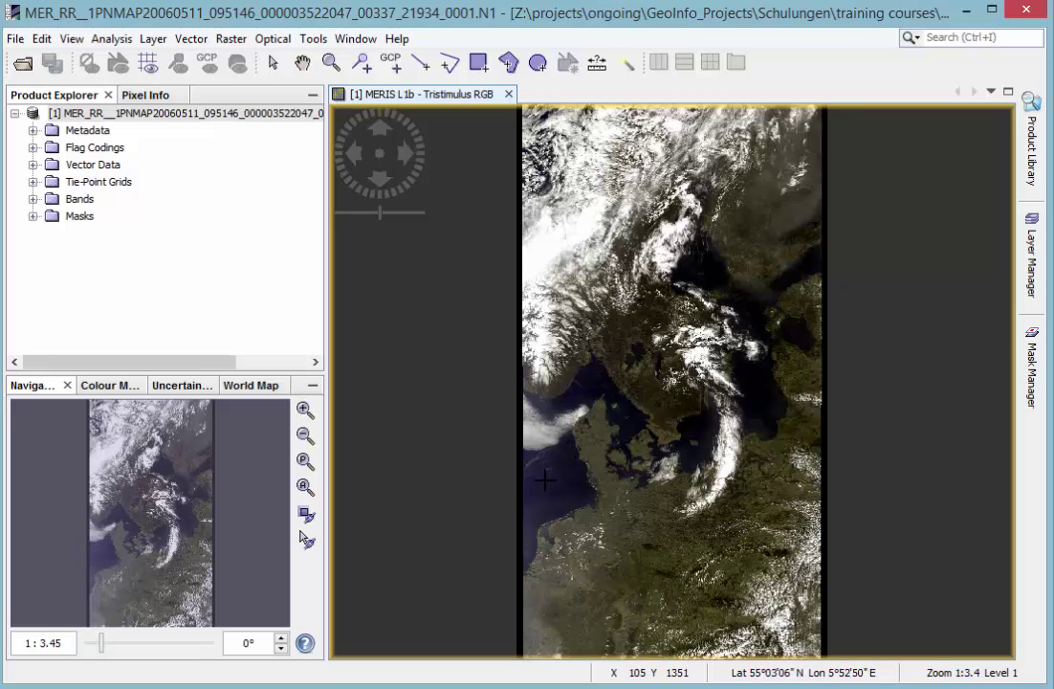
pyautogui.click(547, 483)
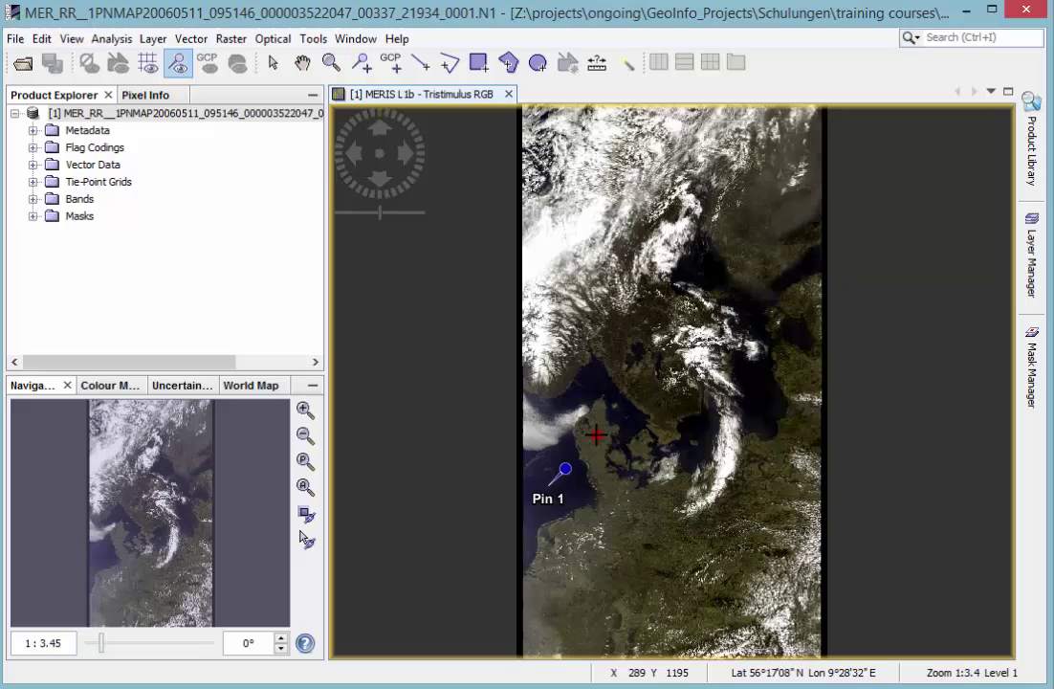
pyautogui.click(597, 433)
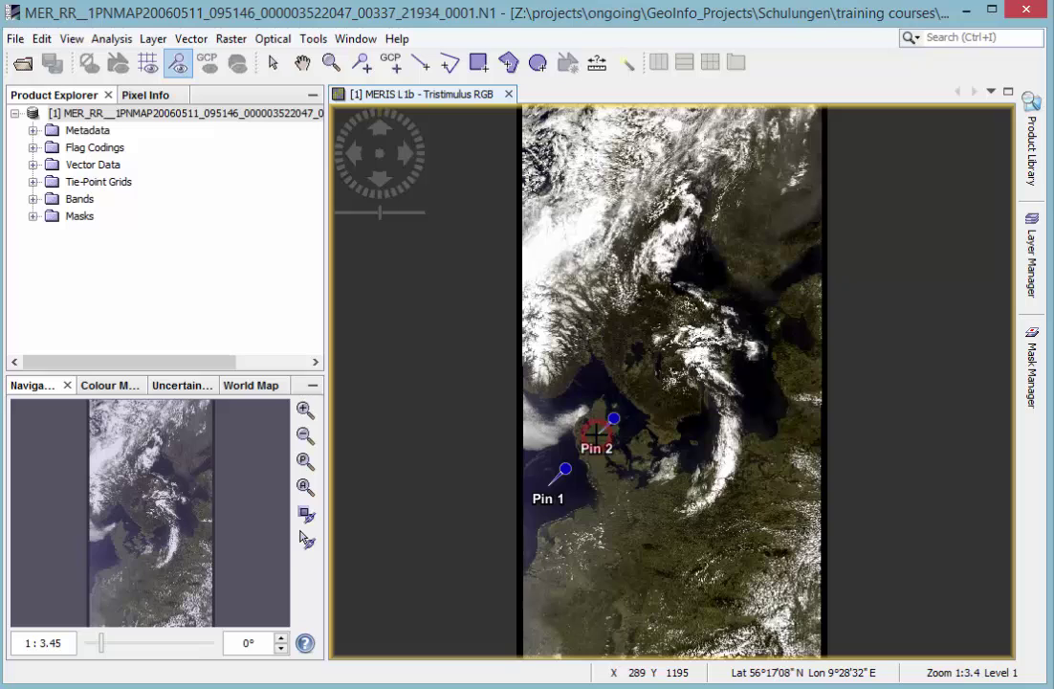
pyautogui.click(556, 240)
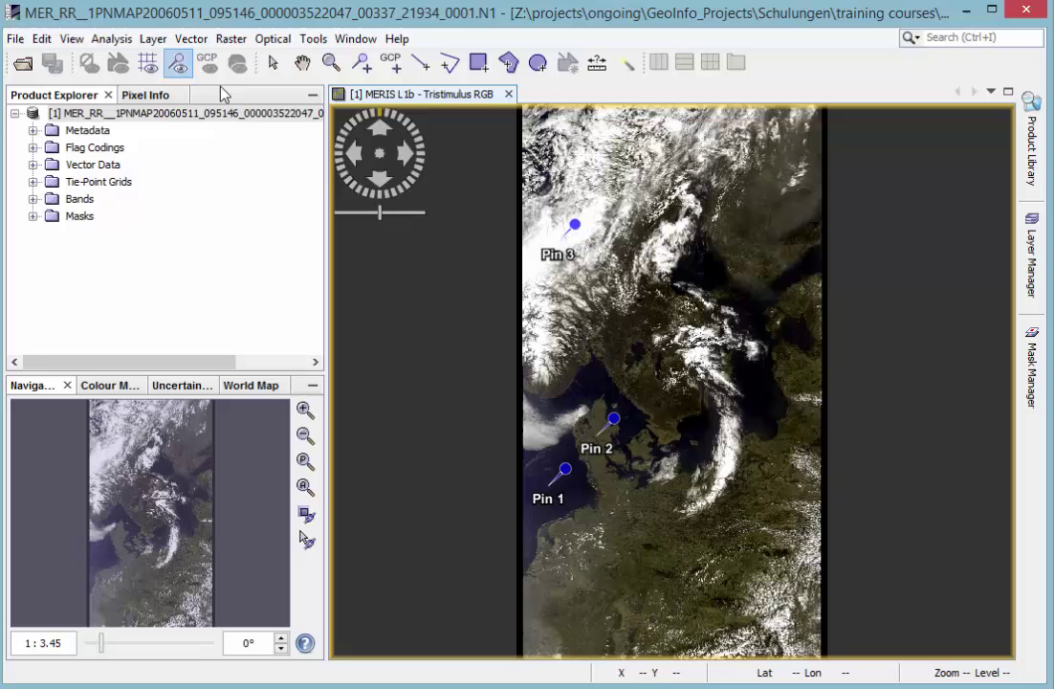
# - Open the Pin Manager listing the three pins' coordinates, colours and labels
pyautogui.click(80, 40)
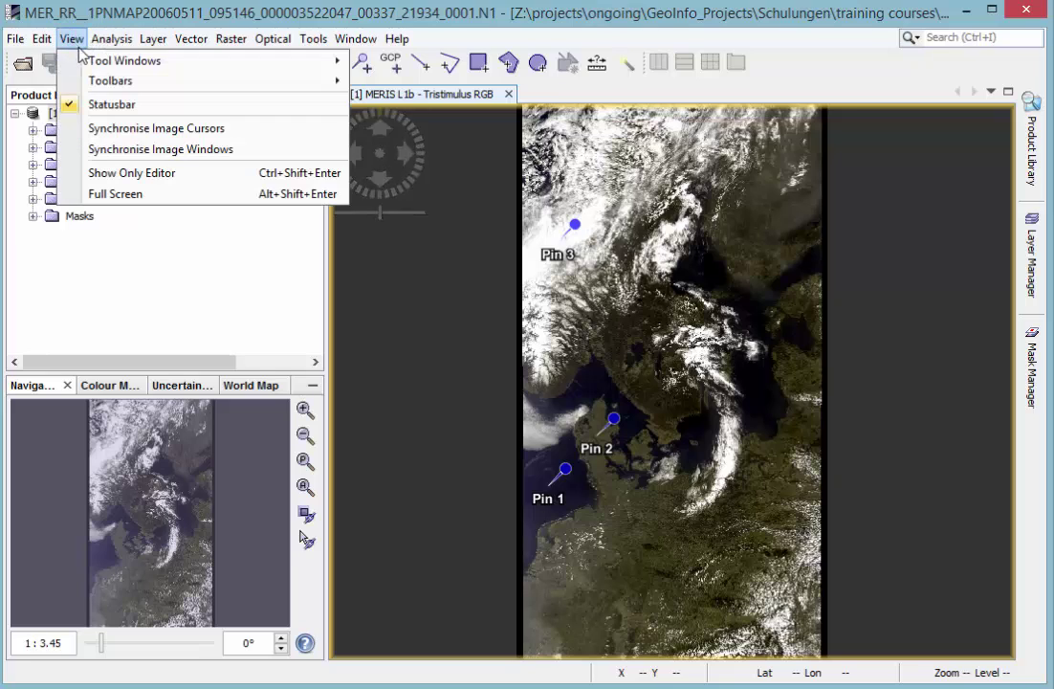
pyautogui.moveTo(98, 60)
pyautogui.moveTo(438, 72)
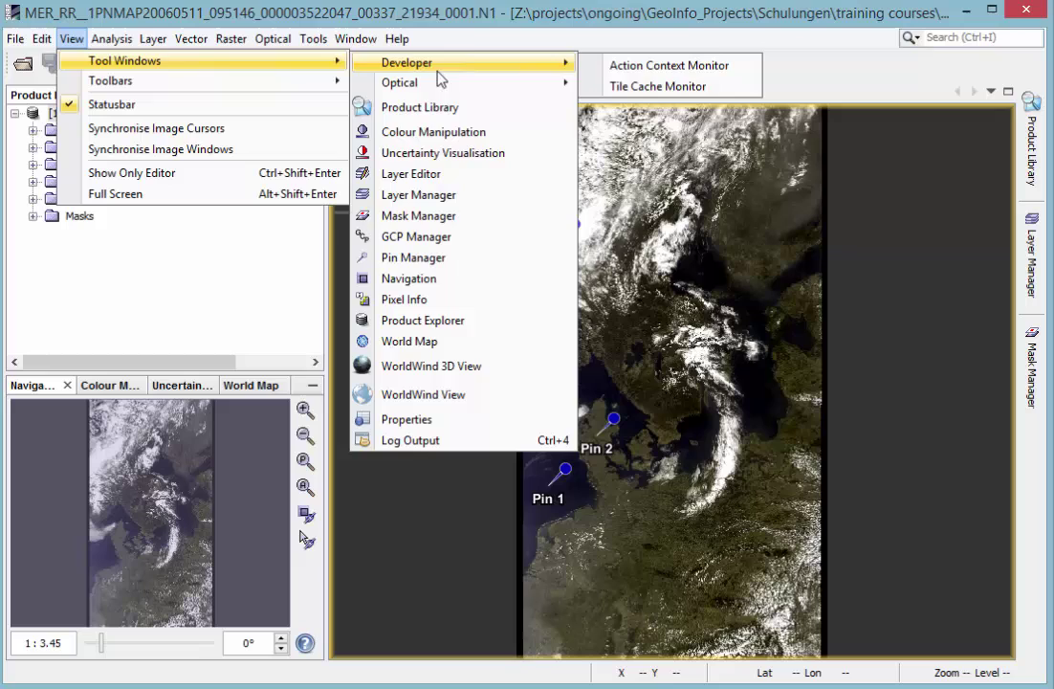
pyautogui.click(425, 262)
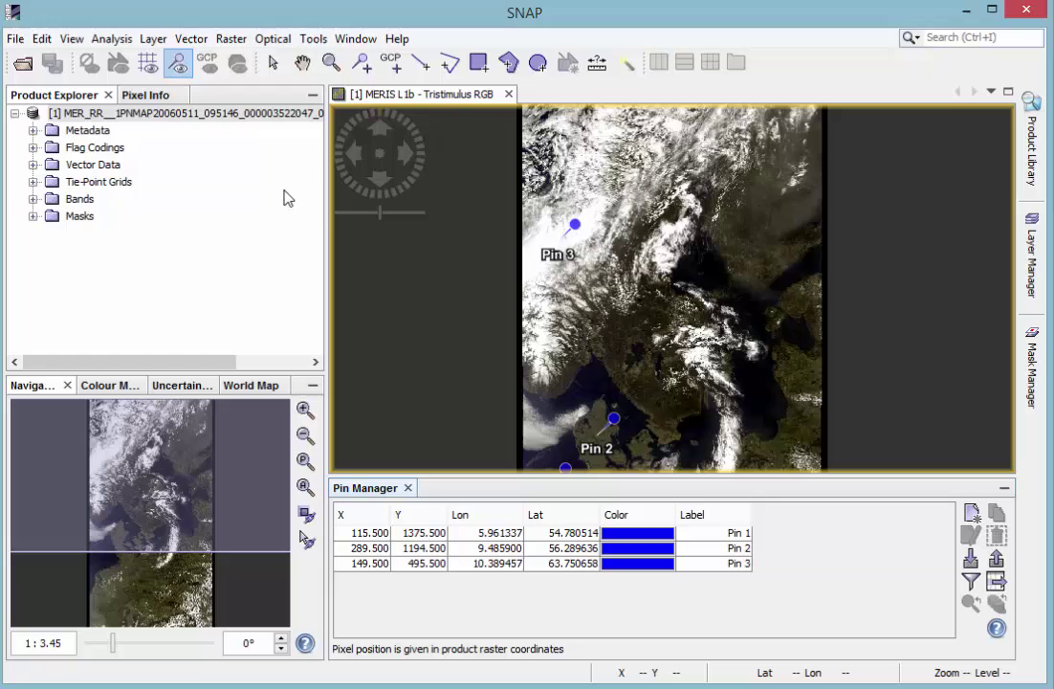
# - Enable the Views toolbar from View > Toolbars
pyautogui.click(83, 40)
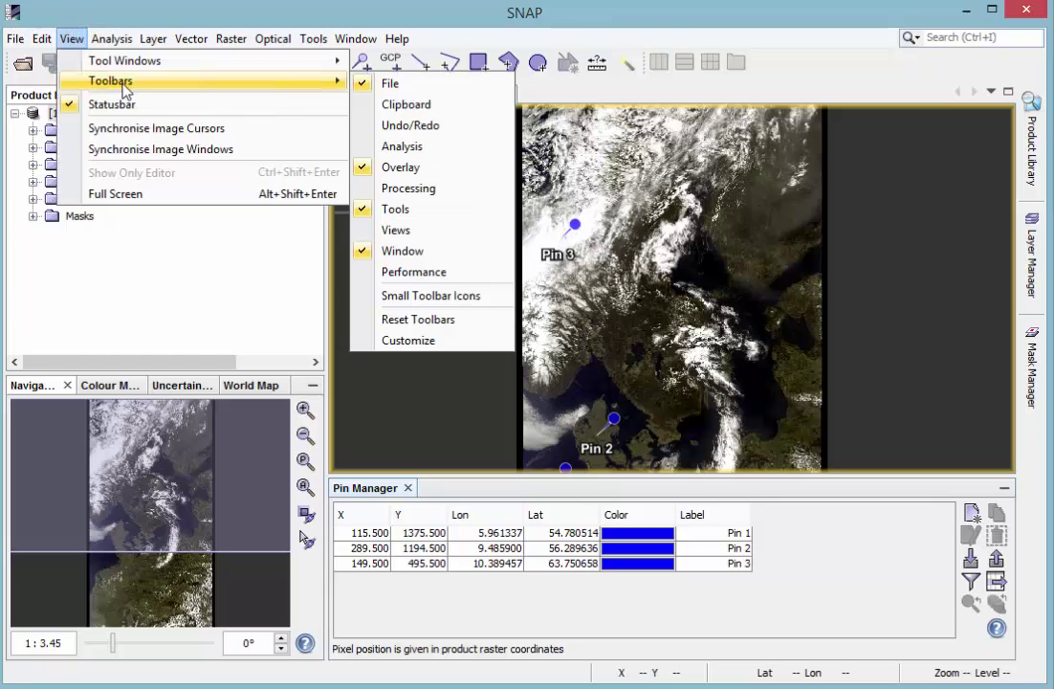
pyautogui.moveTo(334, 83)
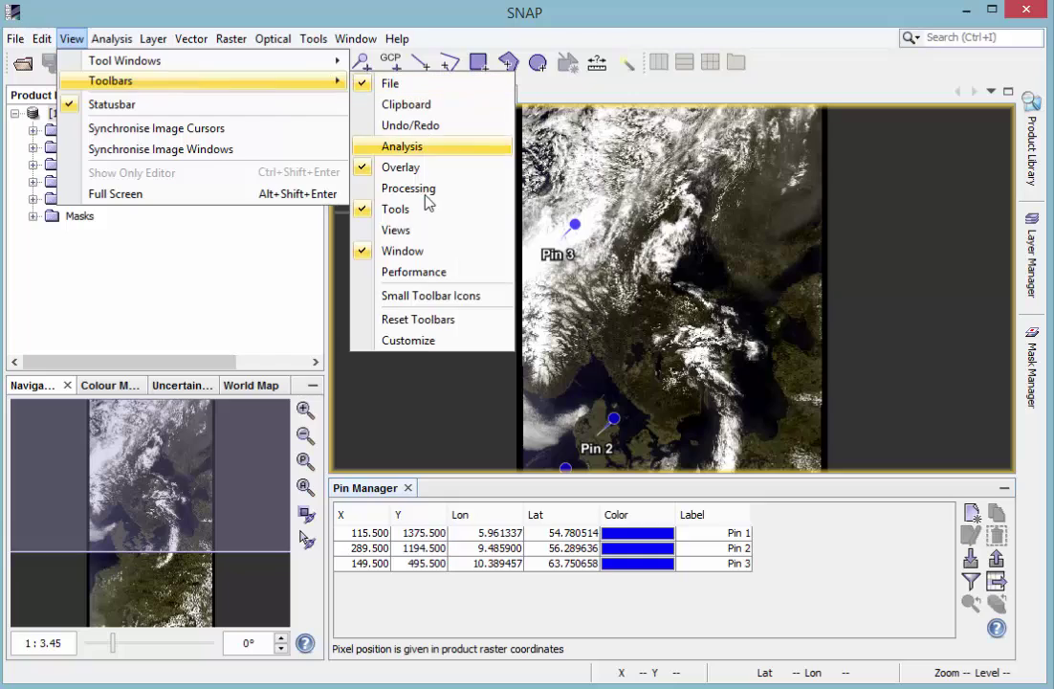
pyautogui.click(425, 232)
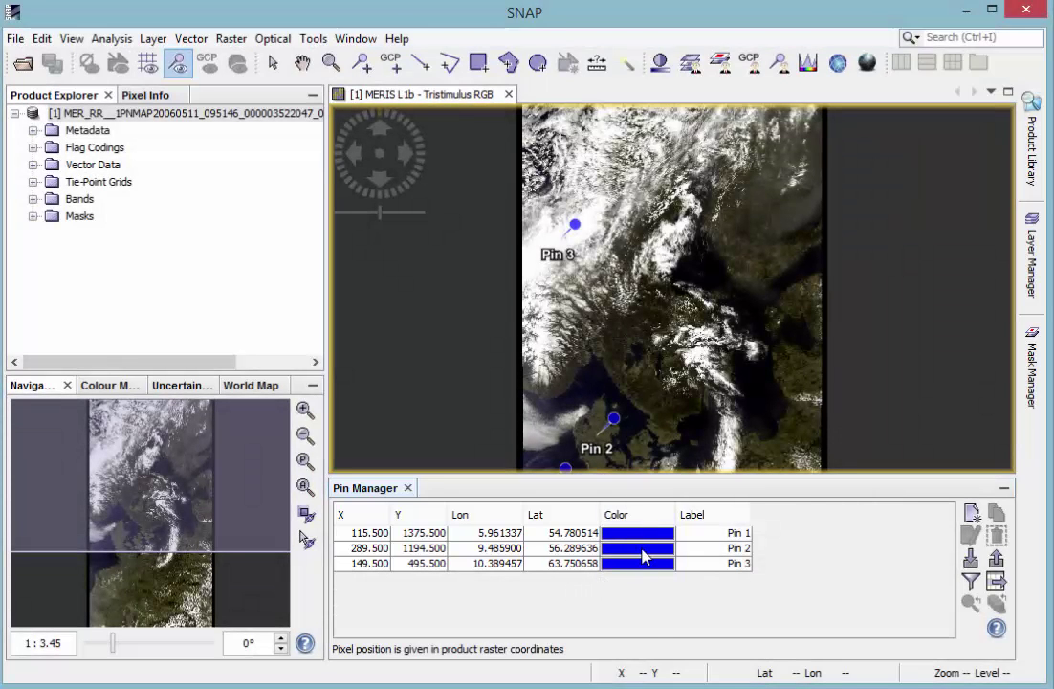
# - Colour Pin 2 green and Pin 3 white in the Pin Manager
pyautogui.click(643, 549)
pyautogui.click(614, 620)
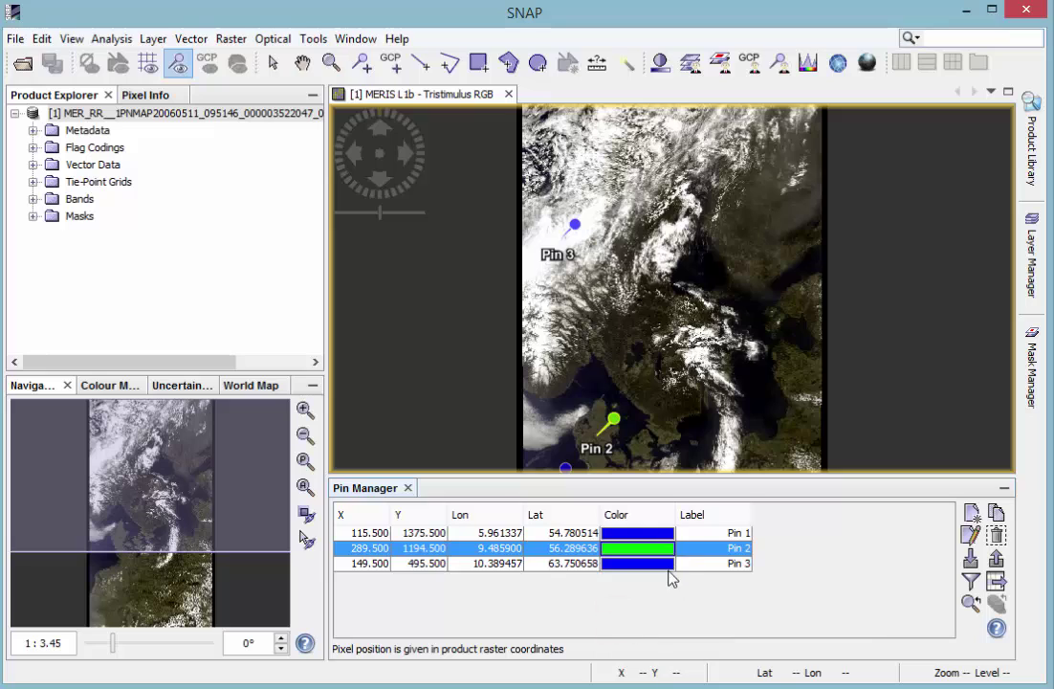
pyautogui.click(660, 563)
pyautogui.click(677, 605)
# - Relabel Pins 1, 2 and 3 as water, land and cloud
pyautogui.click(735, 533)
pyautogui.click(730, 533)
pyautogui.write('water')
pyautogui.press('Return')
pyautogui.click(711, 548)
pyautogui.doubleClick(734, 548)
pyautogui.write('land')
pyautogui.doubleClick(724, 563)
pyautogui.write('cloud')
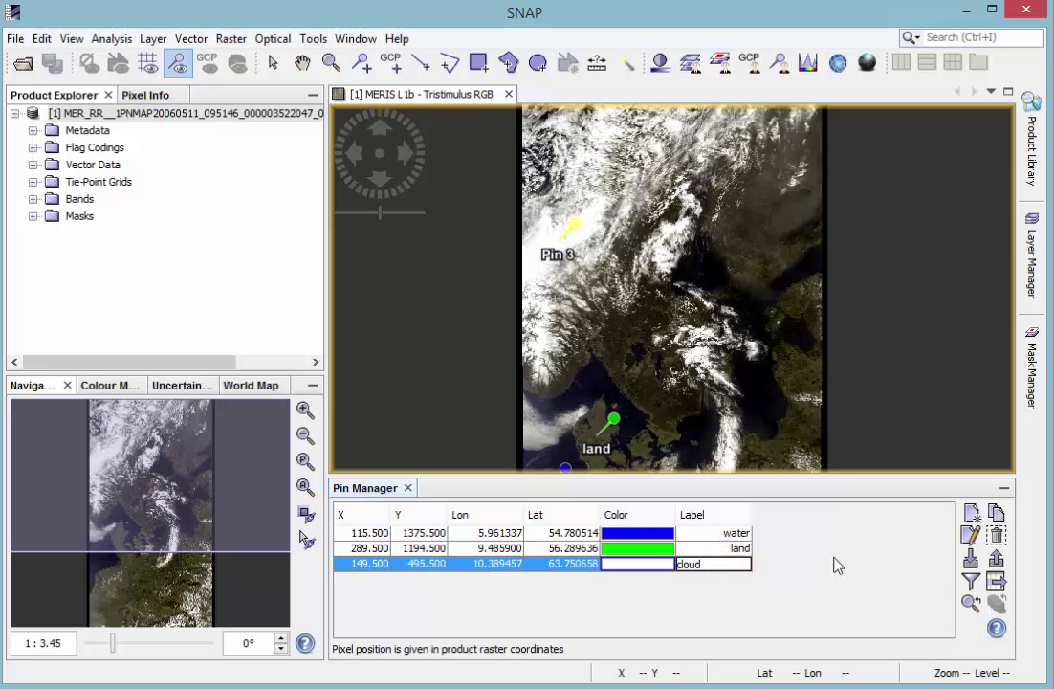
# - Add Pin 4 at pixel position X 567, Y 567 and commit Pin 3's cloud label
pyautogui.click(971, 514)
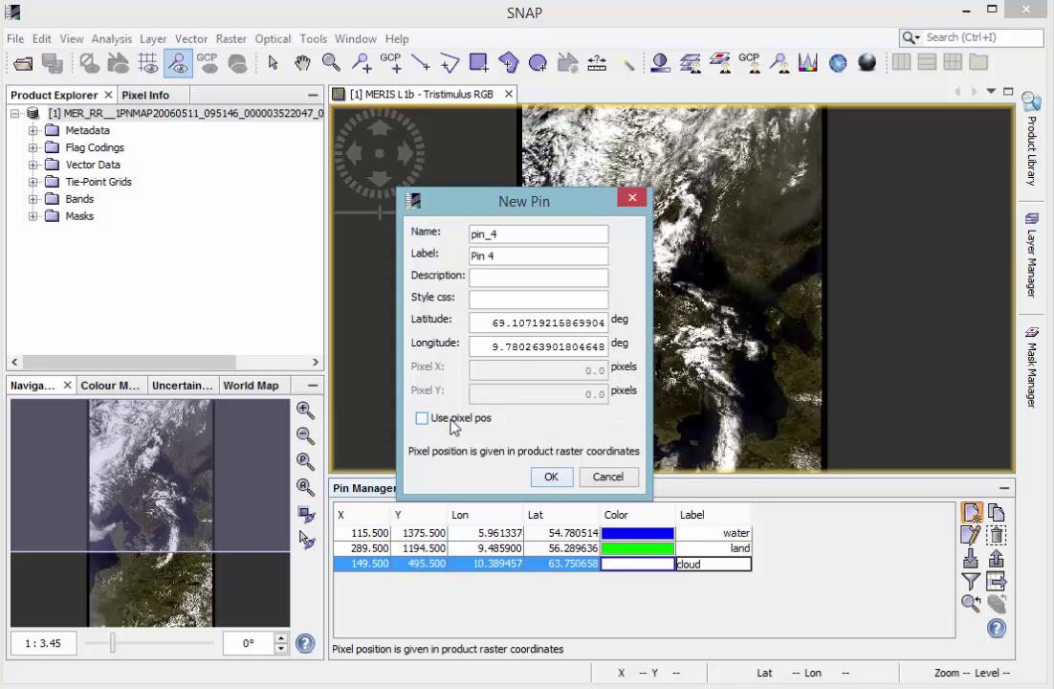
pyautogui.click(422, 418)
pyautogui.click(555, 369)
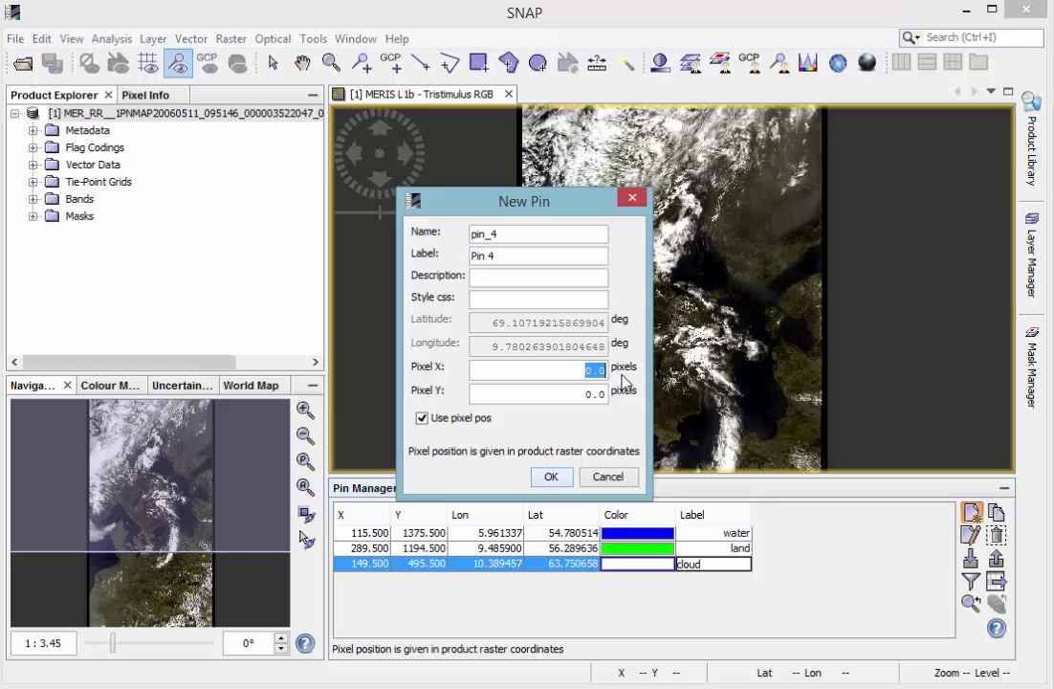
pyautogui.write('567')
pyautogui.press('Tab')
pyautogui.write('567')
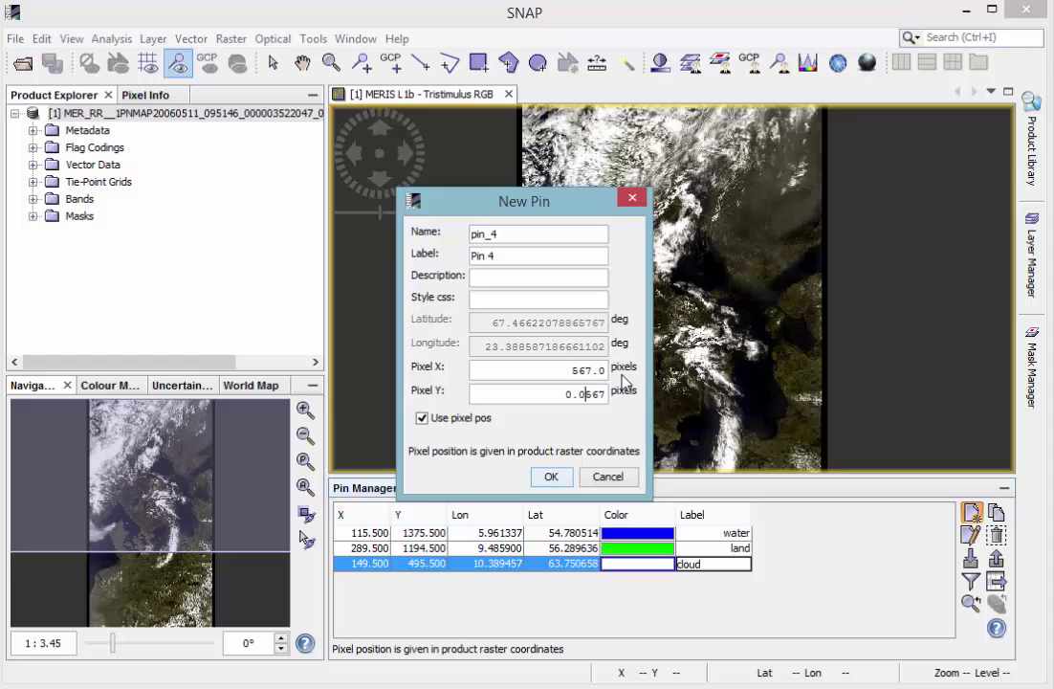
pyautogui.click(552, 478)
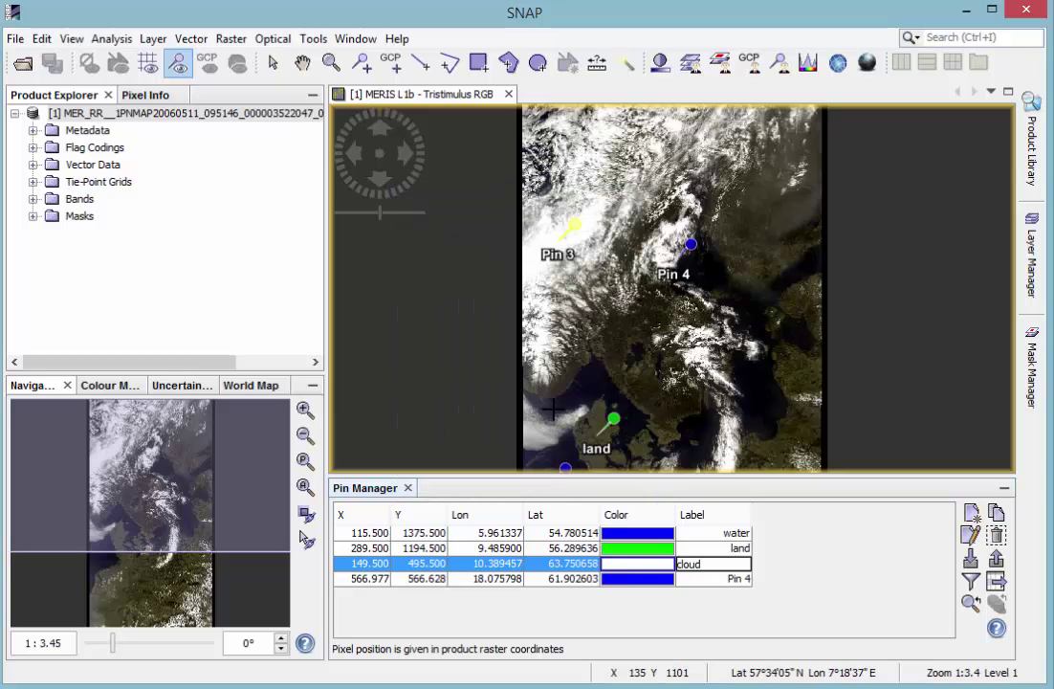
pyautogui.click(761, 577)
pyautogui.click(749, 578)
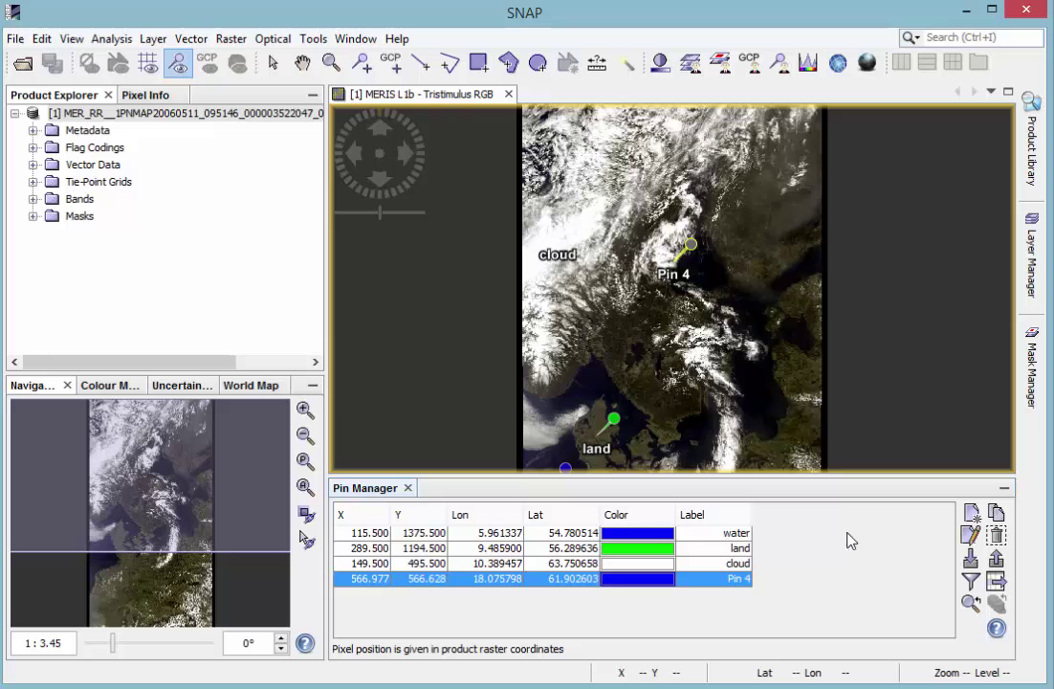
# - Add radiance_1, radiance_2 and radiance_3 columns to the Pin Manager table
pyautogui.click(972, 582)
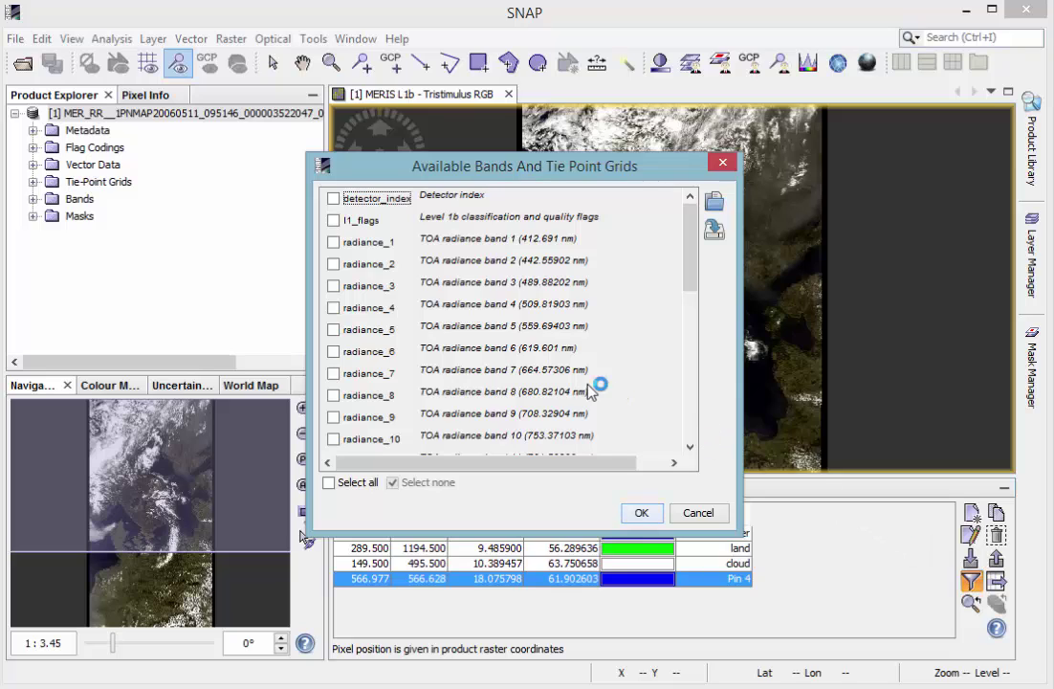
pyautogui.click(333, 243)
pyautogui.click(333, 264)
pyautogui.click(334, 286)
pyautogui.click(638, 513)
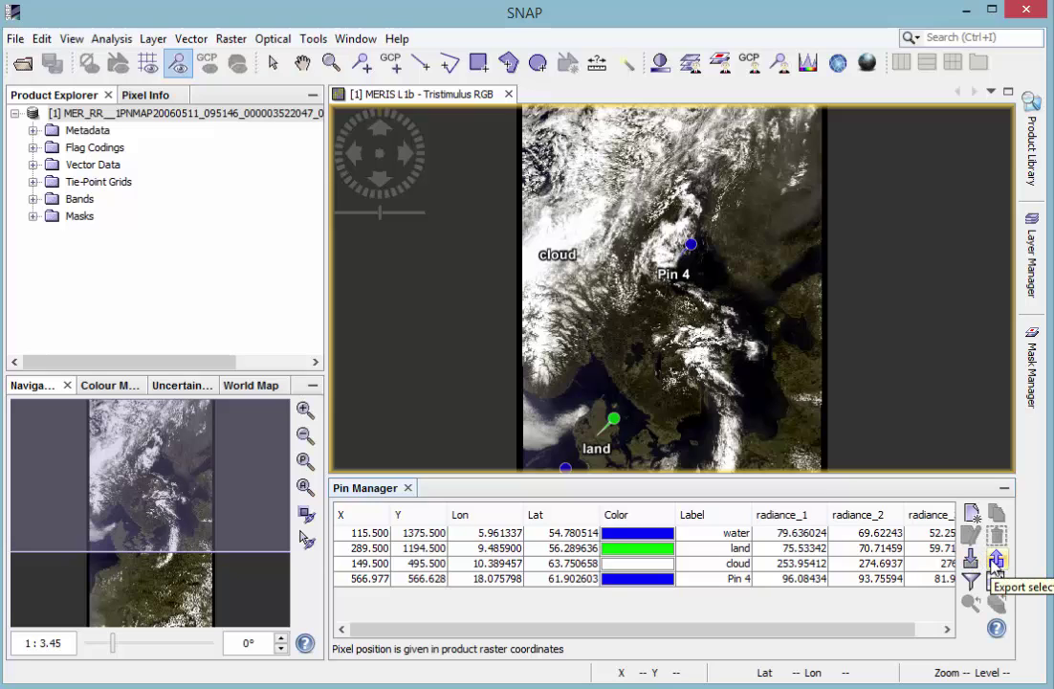
# - Single out Pin 4 in the Pin Manager table to remove it
pyautogui.click(501, 533)
pyautogui.hotkey('ctrl', 'a')
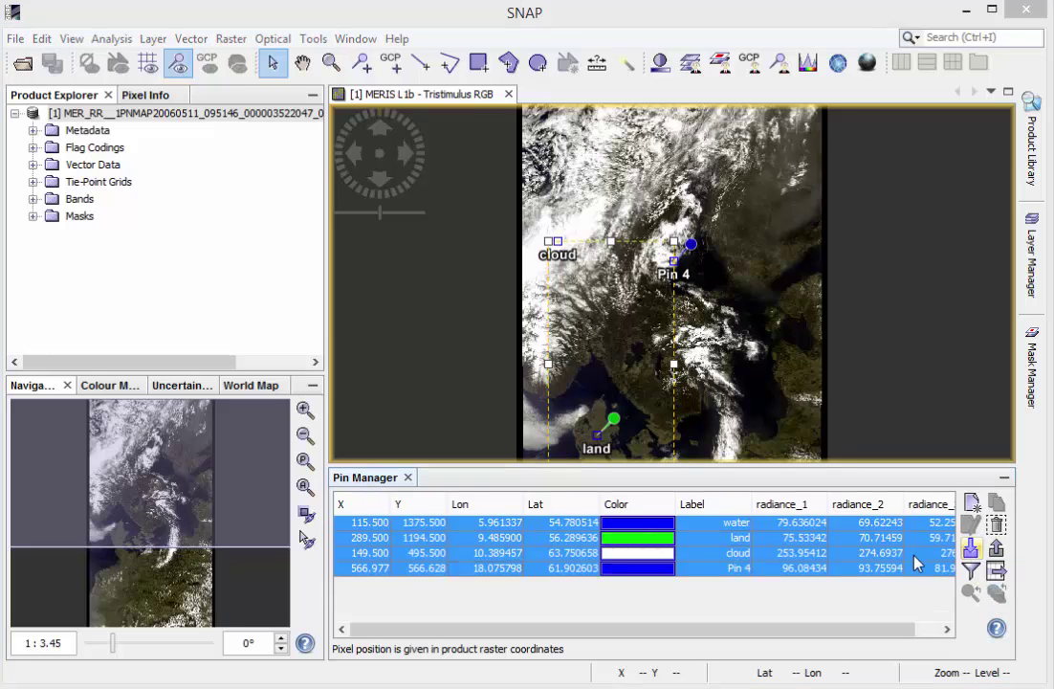
pyautogui.click(871, 568)
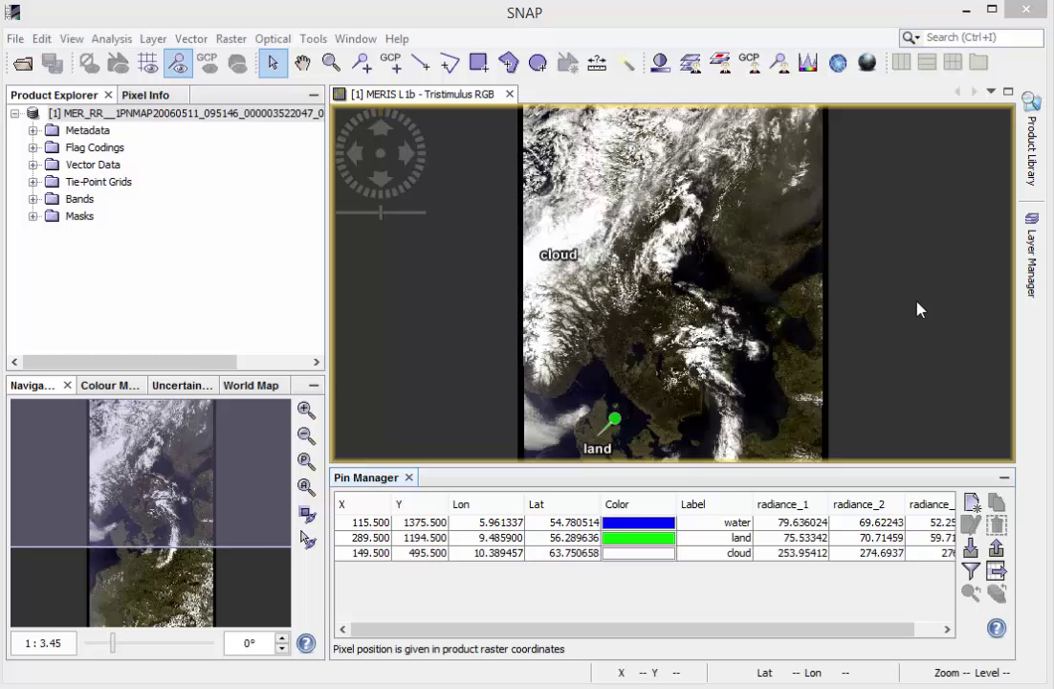
# - Open Spectrum View for the water, land and cloud pins and enlarge its panel
pyautogui.click(808, 65)
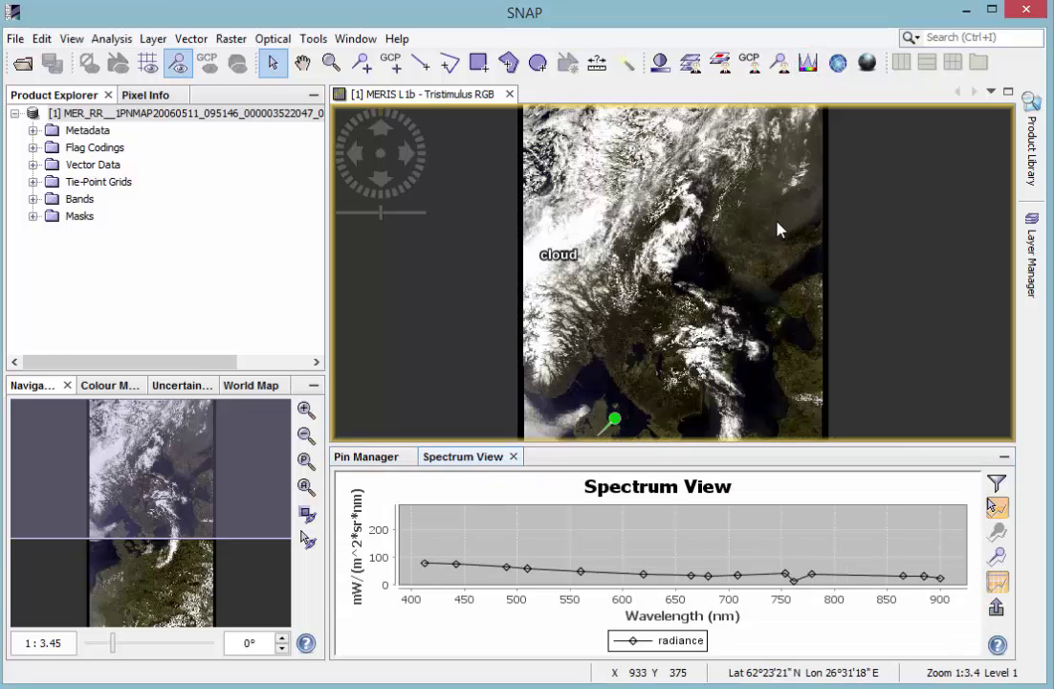
pyautogui.moveTo(593, 444); pyautogui.dragTo(612, 349)
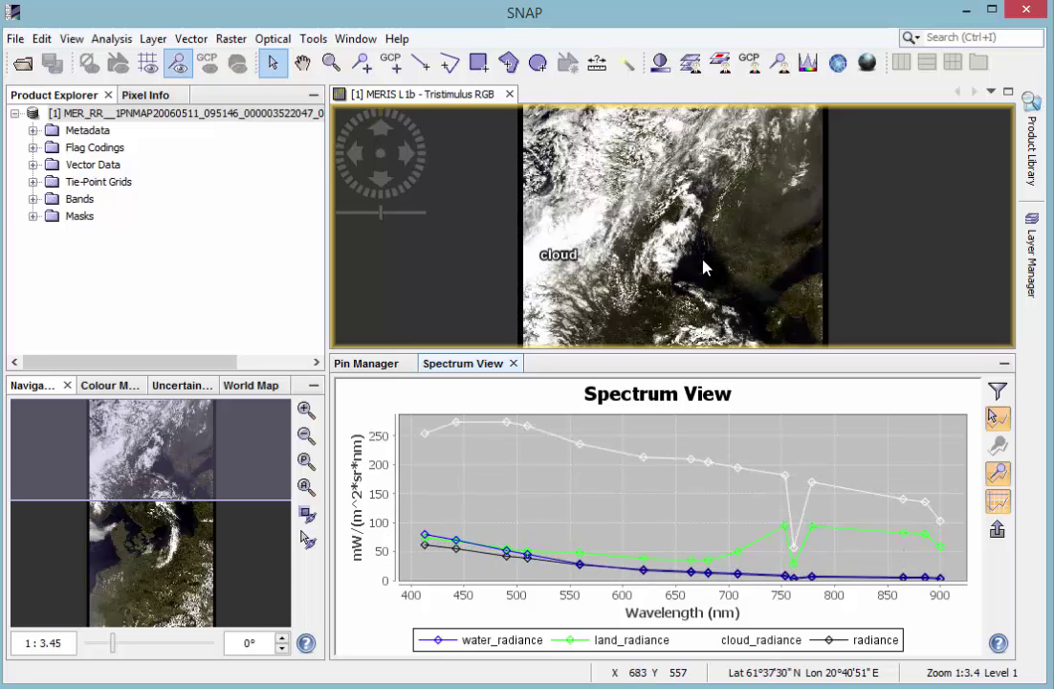
# - Plot only the cloud pin's spectrum and trace radiance values along its curve
pyautogui.click(381, 363)
pyautogui.click(413, 436)
pyautogui.click(449, 362)
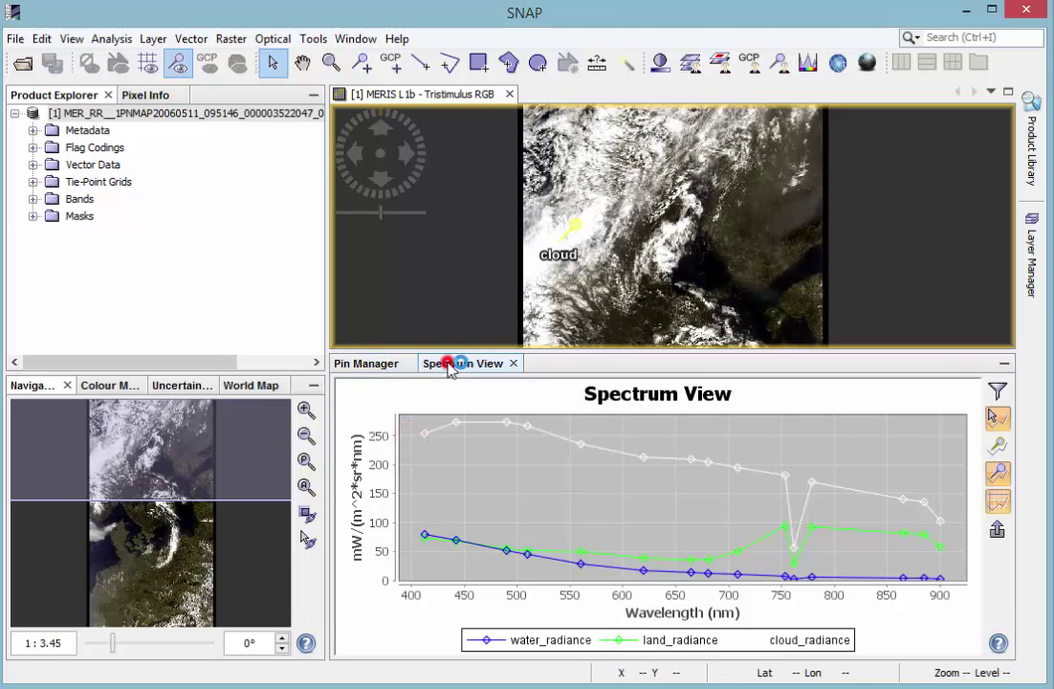
pyautogui.click(997, 446)
pyautogui.hotkey('ctrl', 'i')
pyautogui.click(915, 501)
pyautogui.moveTo(915, 500)
pyautogui.mouseDown()
pyautogui.moveTo(608, 446)
pyautogui.moveTo(669, 455)
pyautogui.mouseUp()
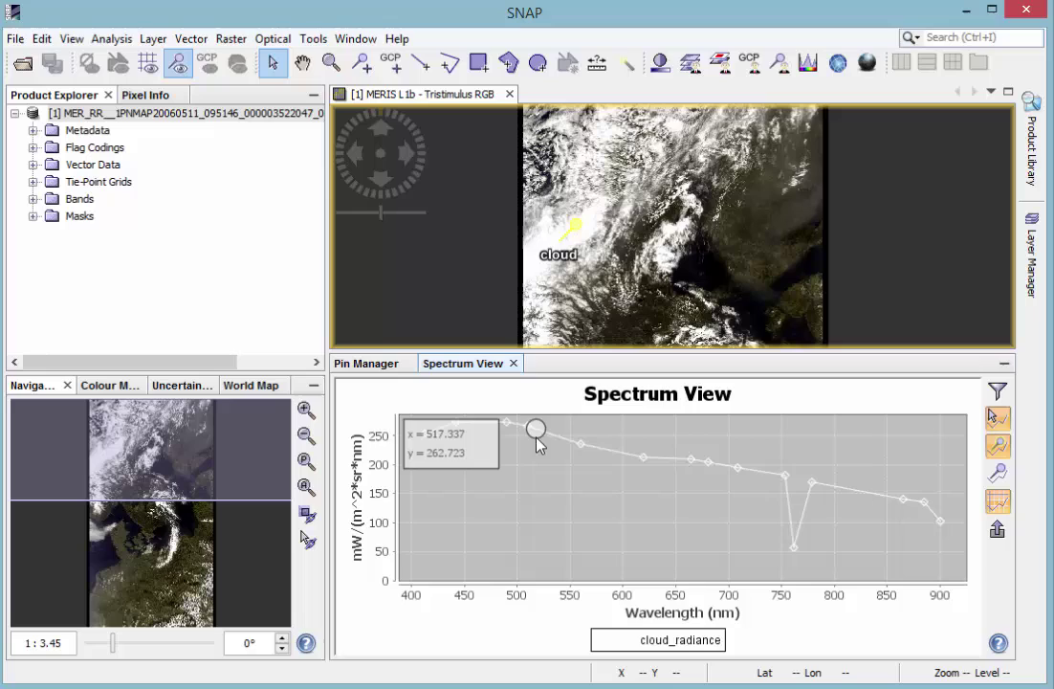
pyautogui.moveTo(540, 437); pyautogui.dragTo(877, 558)
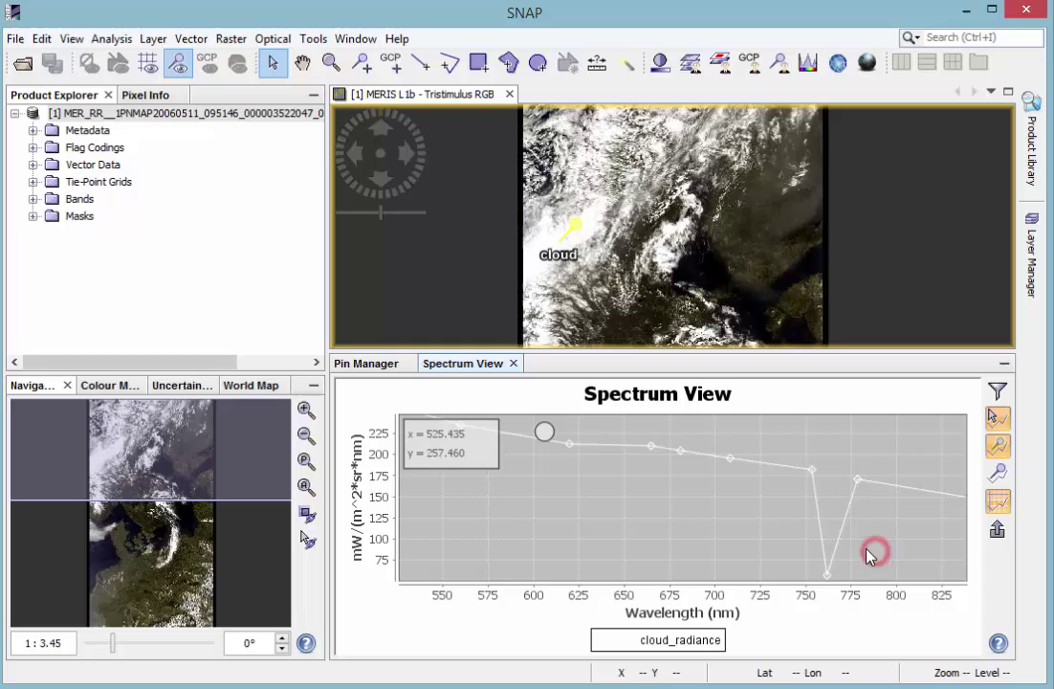
pyautogui.moveTo(730, 473); pyautogui.dragTo(712, 454)
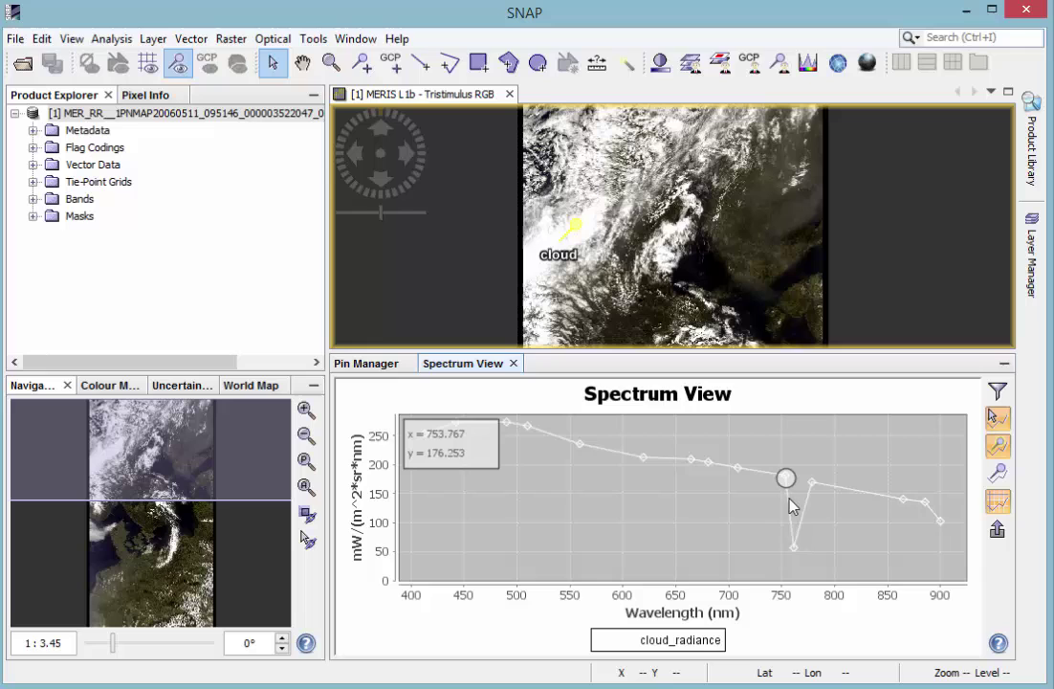
# - Exclude the radiance_11 band from the spectrum band selection and apply it to the chart
pyautogui.click(998, 393)
pyautogui.moveTo(598, 275); pyautogui.dragTo(359, 81)
pyautogui.click(53, 126)
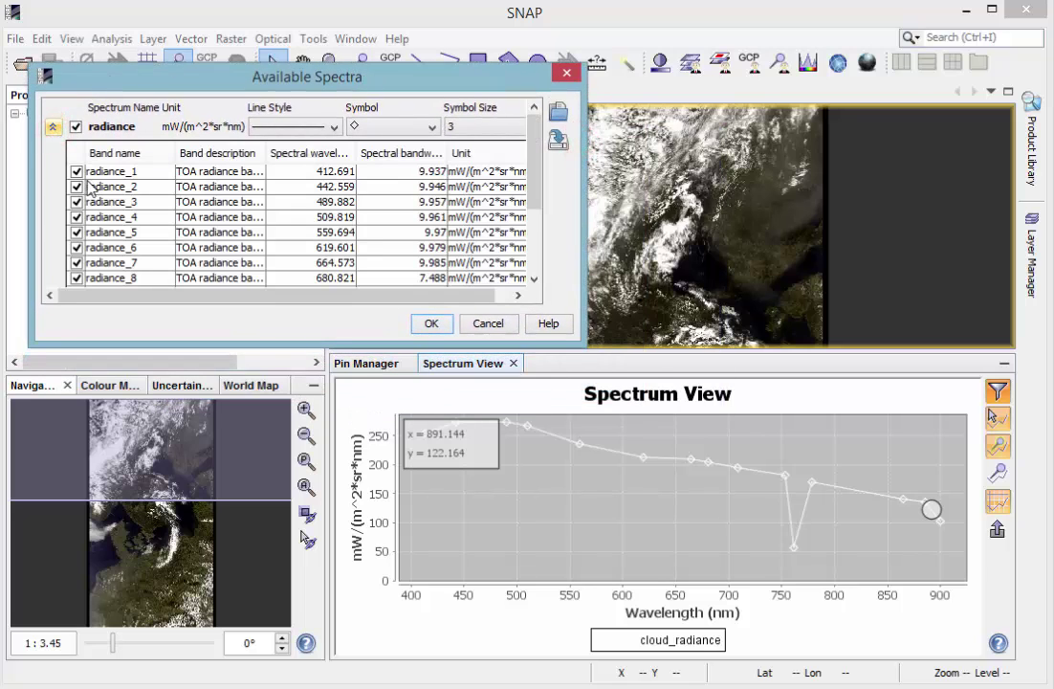
pyautogui.scroll(-3, 93, 226)
pyautogui.scroll(2, 94, 230)
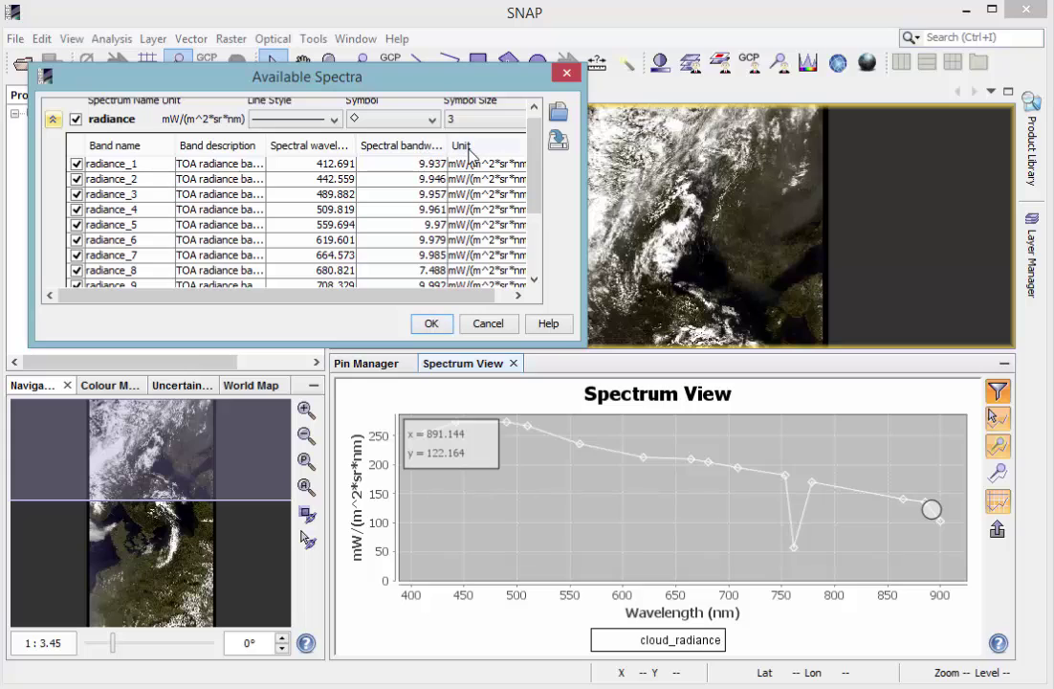
pyautogui.scroll(-3, 124, 174)
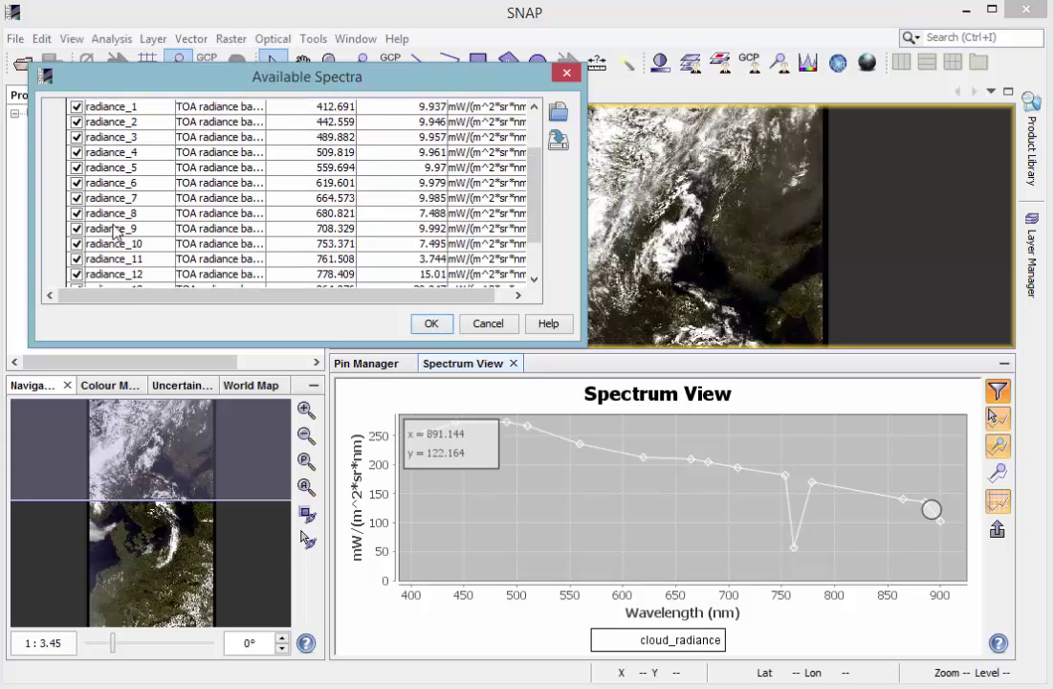
pyautogui.click(76, 258)
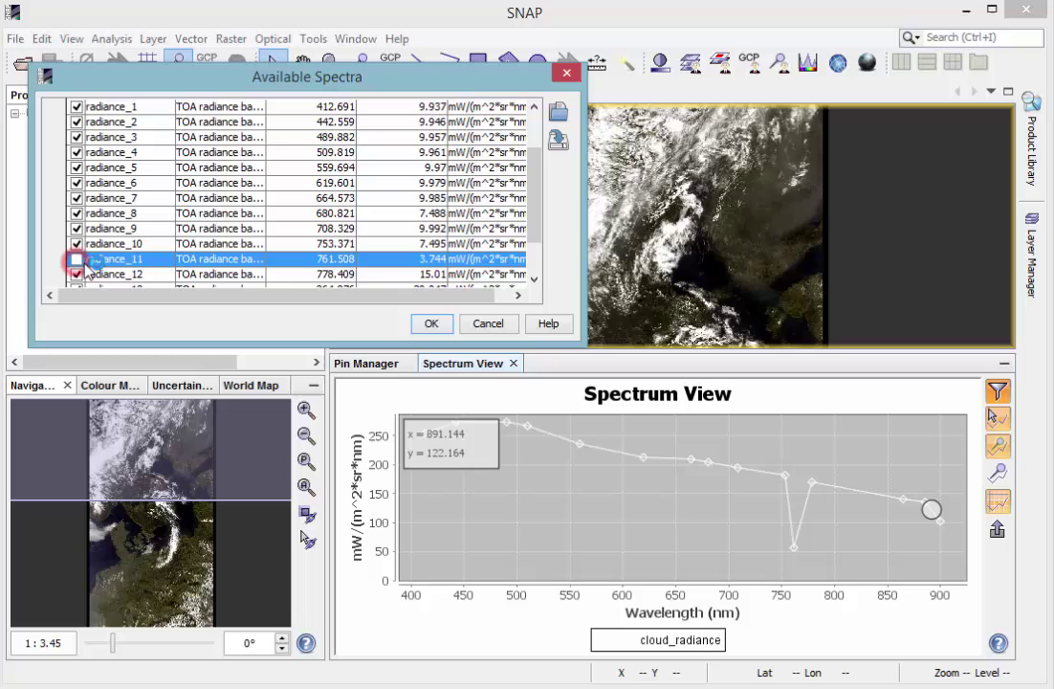
pyautogui.click(432, 323)
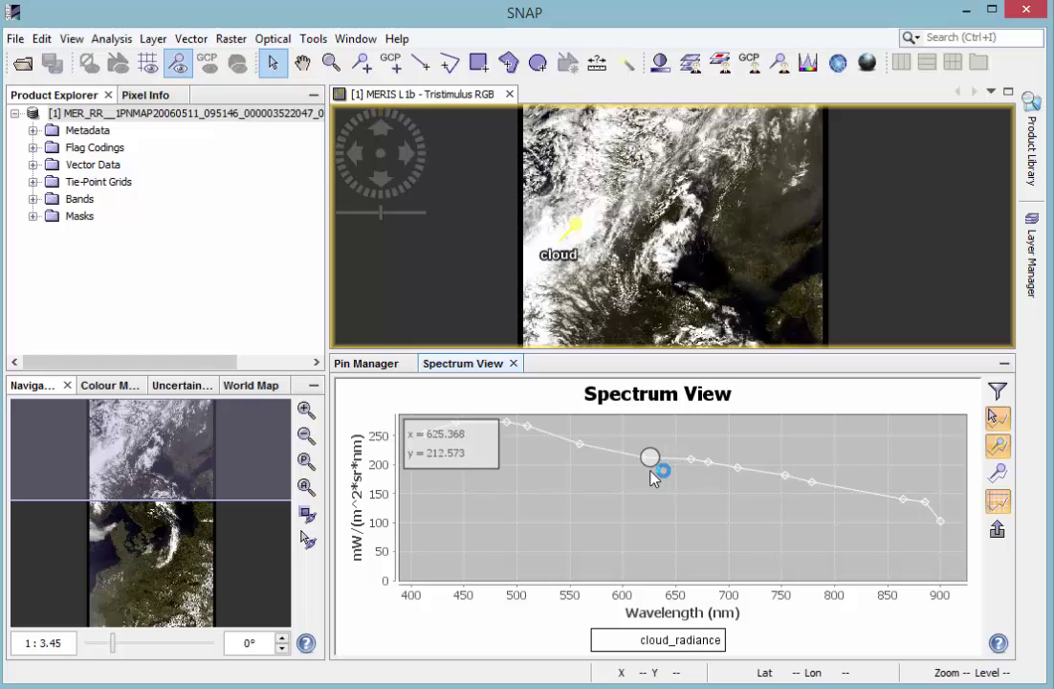
# - Review the spectra settings, keeping the line style, diamond symbol and symbol size 3 unchanged
pyautogui.click(998, 391)
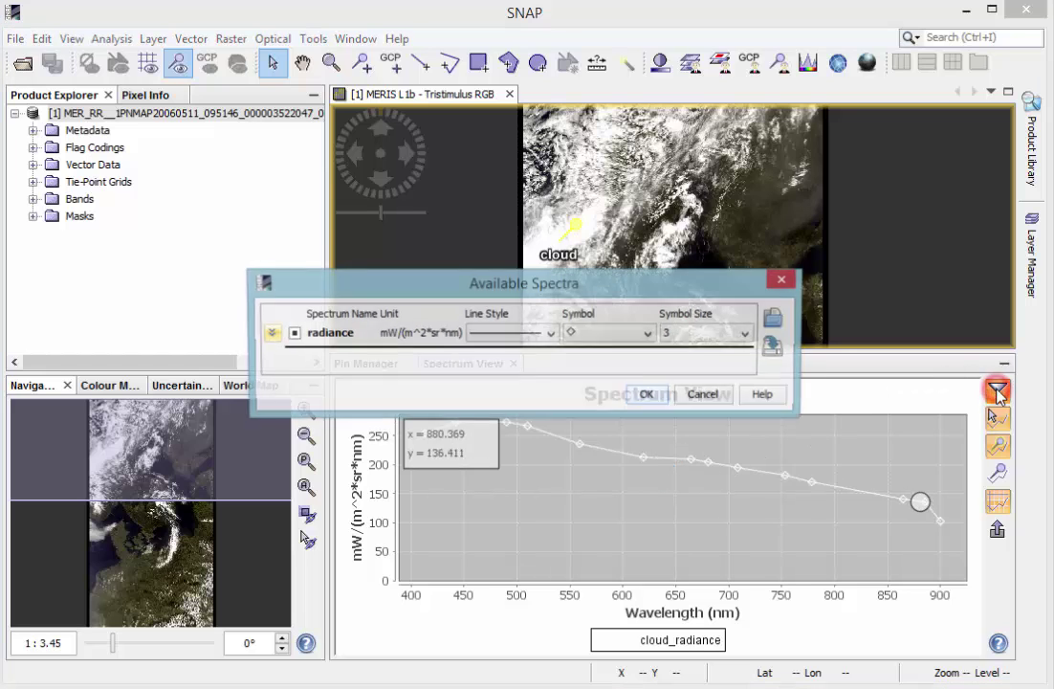
pyautogui.click(548, 334)
pyautogui.click(548, 335)
pyautogui.click(640, 337)
pyautogui.click(640, 337)
pyautogui.click(723, 334)
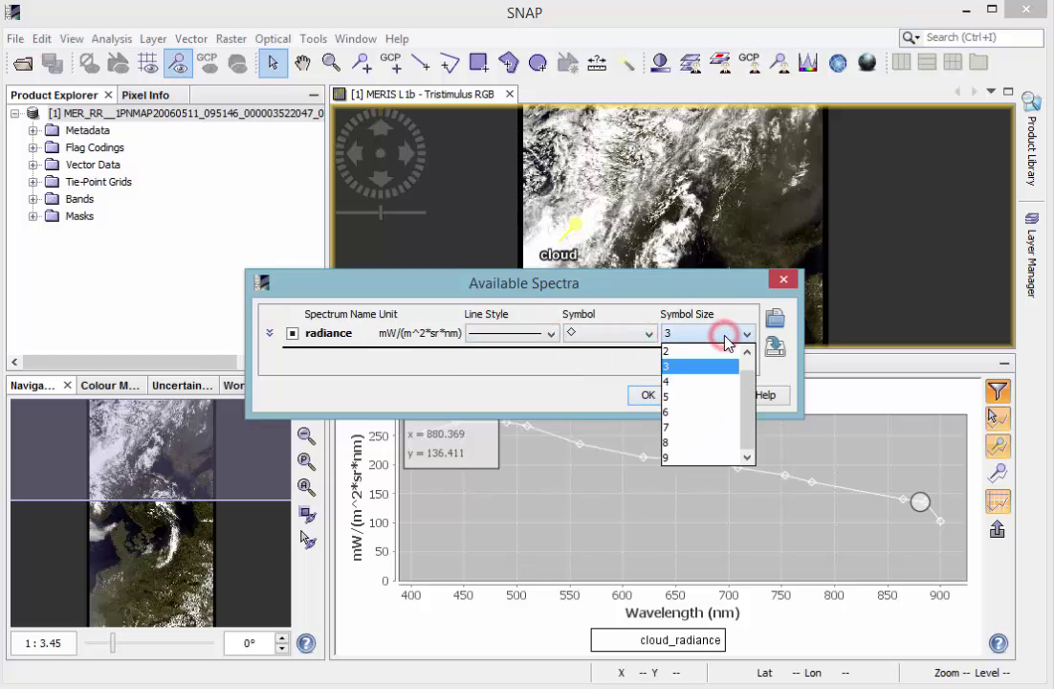
pyautogui.click(725, 337)
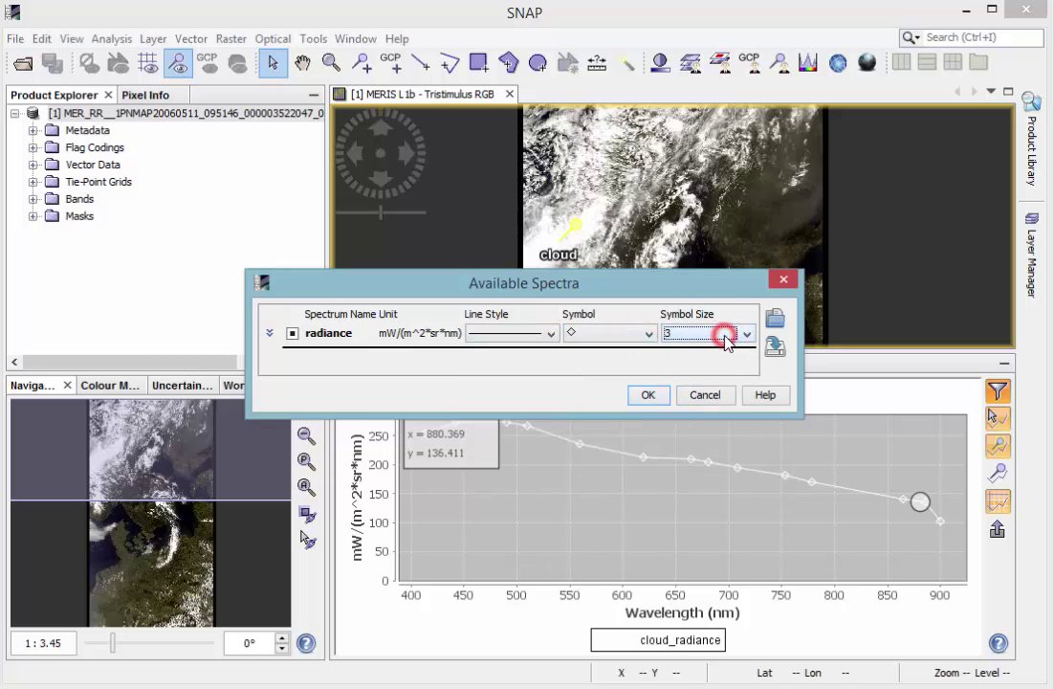
pyautogui.click(661, 395)
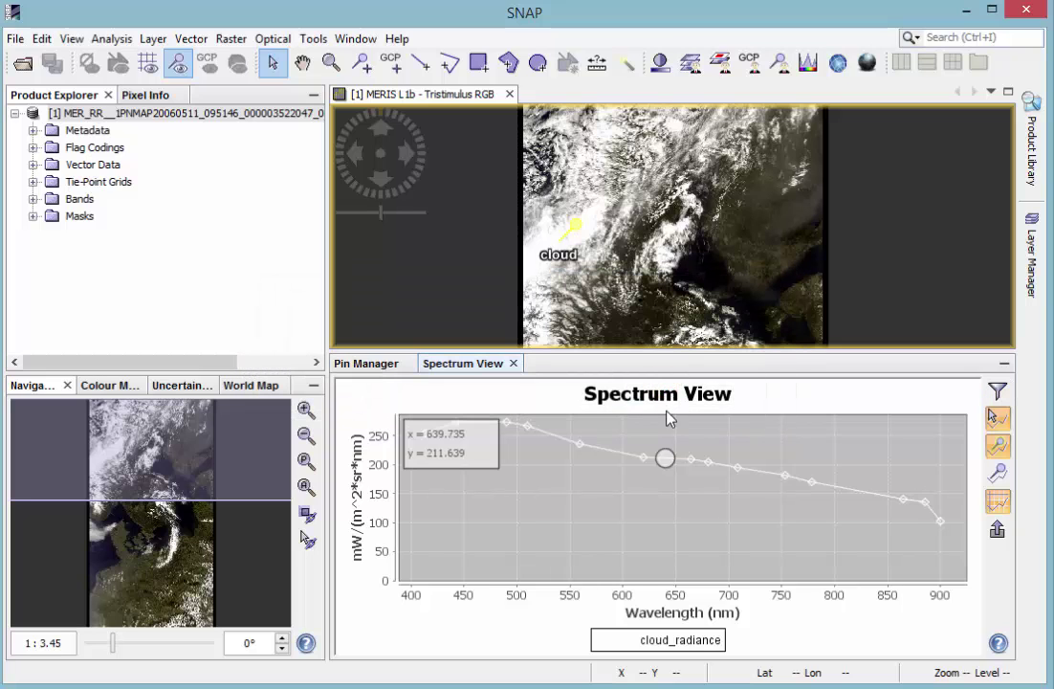
pyautogui.rightClick(676, 496)
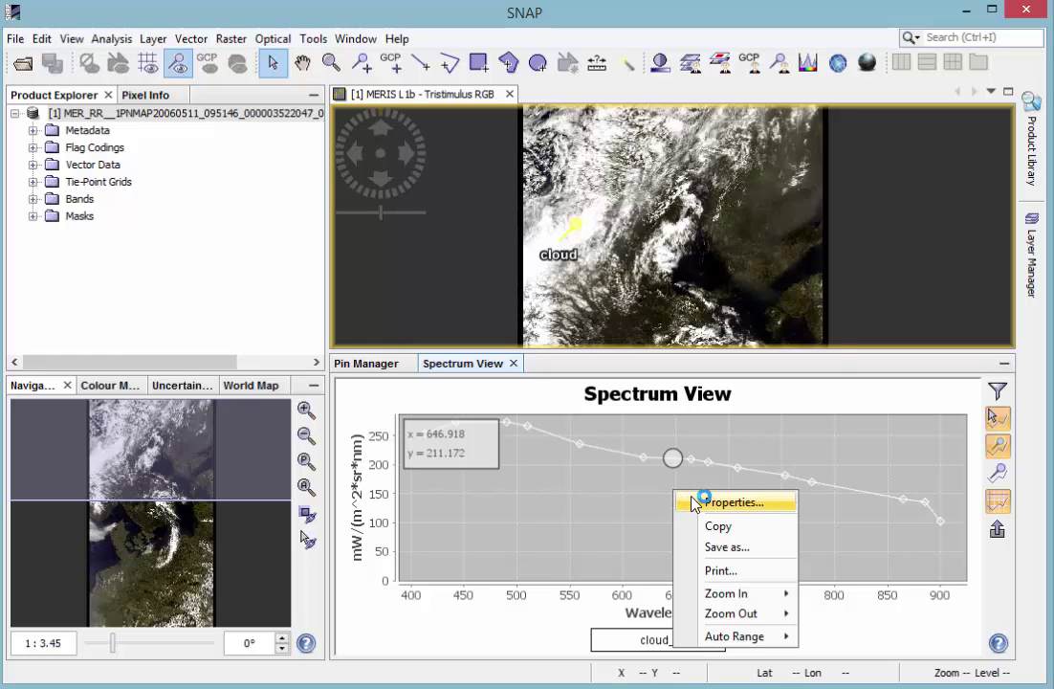
pyautogui.click(726, 502)
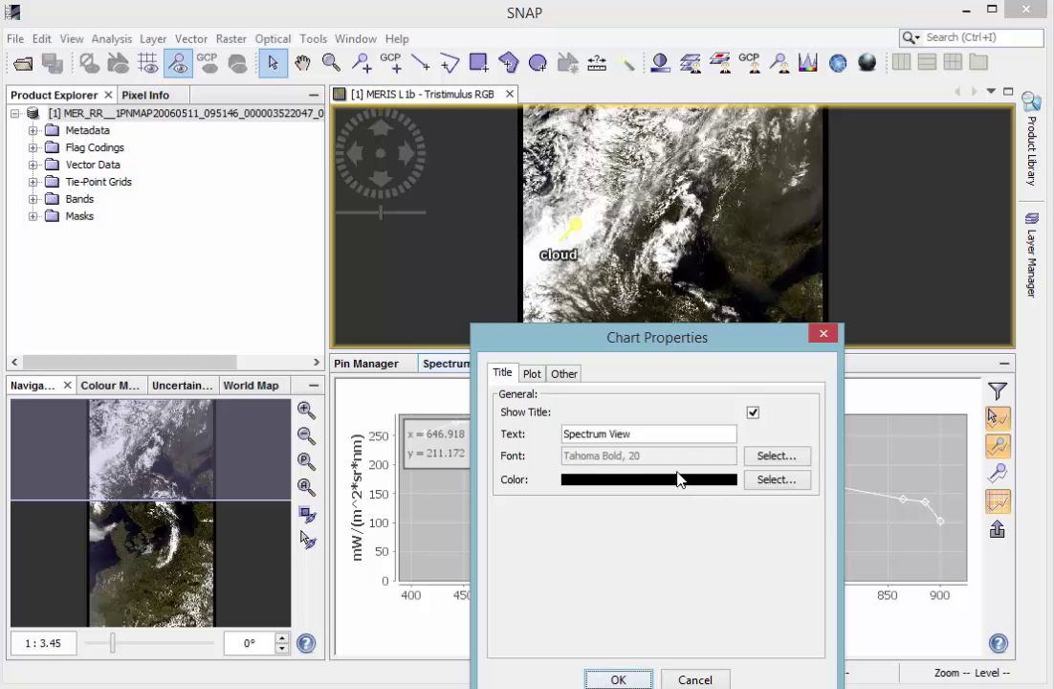
pyautogui.doubleClick(673, 436)
pyautogui.moveTo(673, 435); pyautogui.dragTo(557, 433)
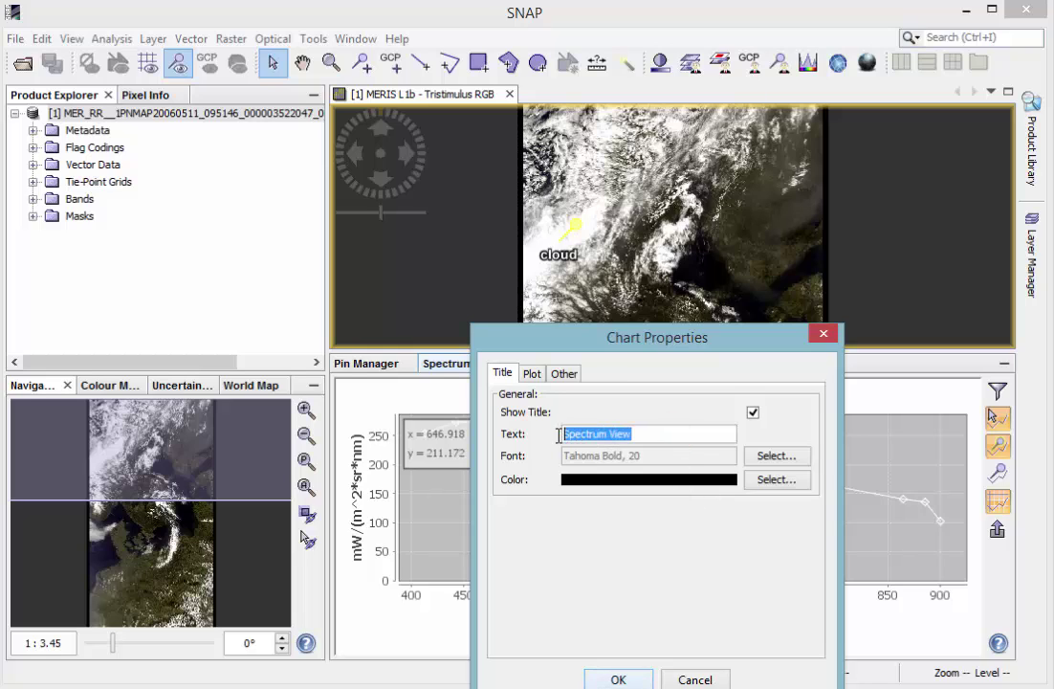
pyautogui.click(533, 378)
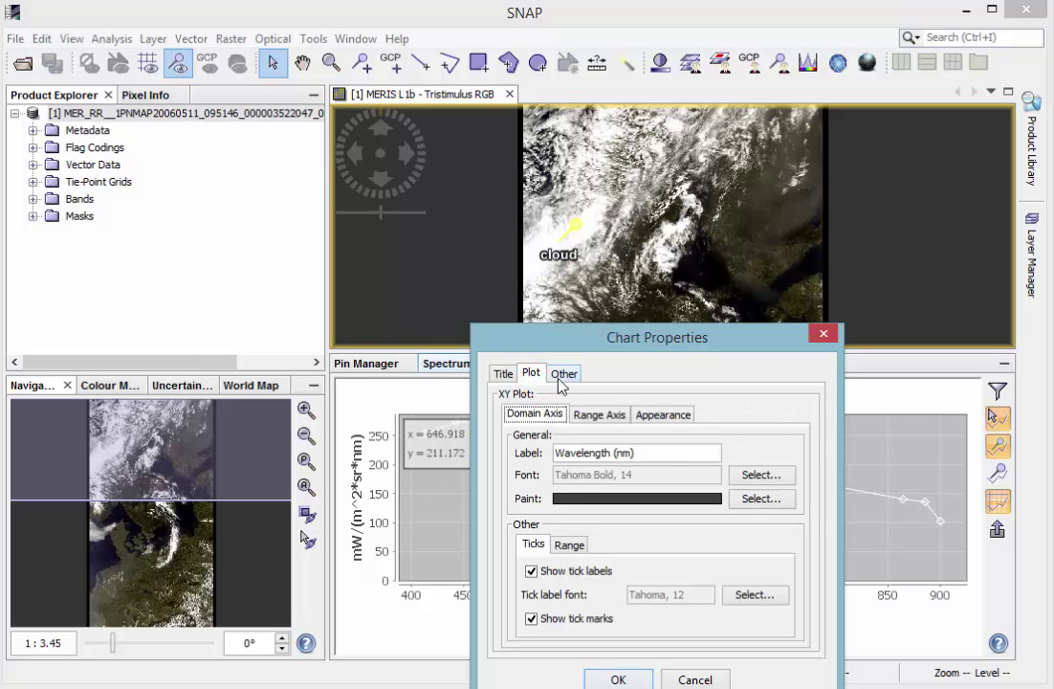
pyautogui.click(563, 374)
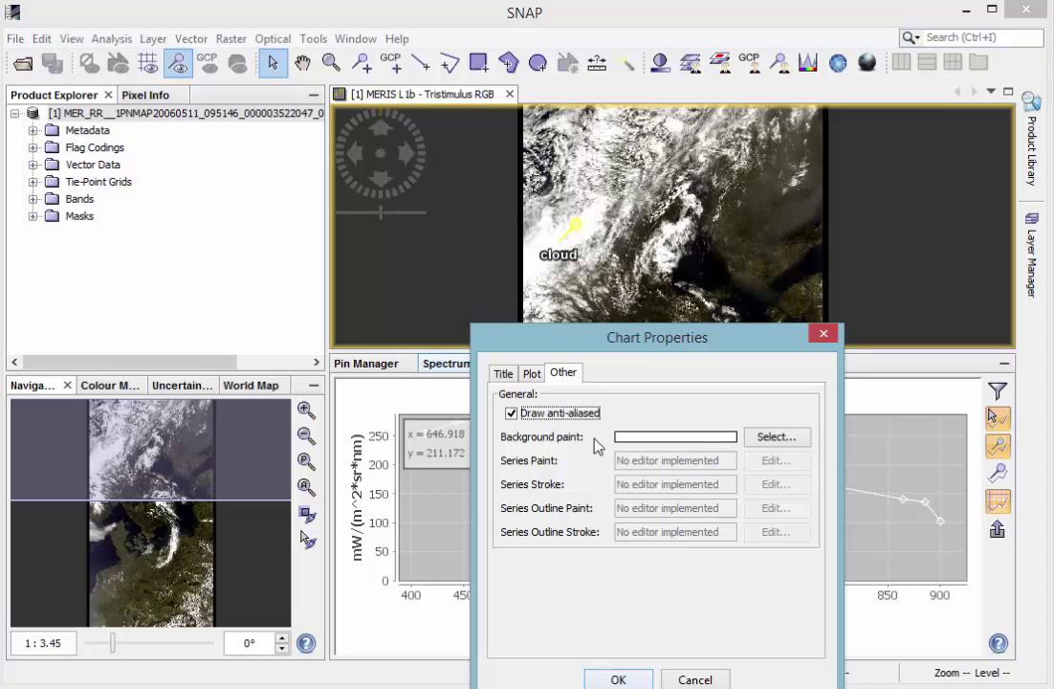
pyautogui.click(823, 332)
# - Bring up the cloud radiance chart's context menu to save the chart
pyautogui.rightClick(731, 479)
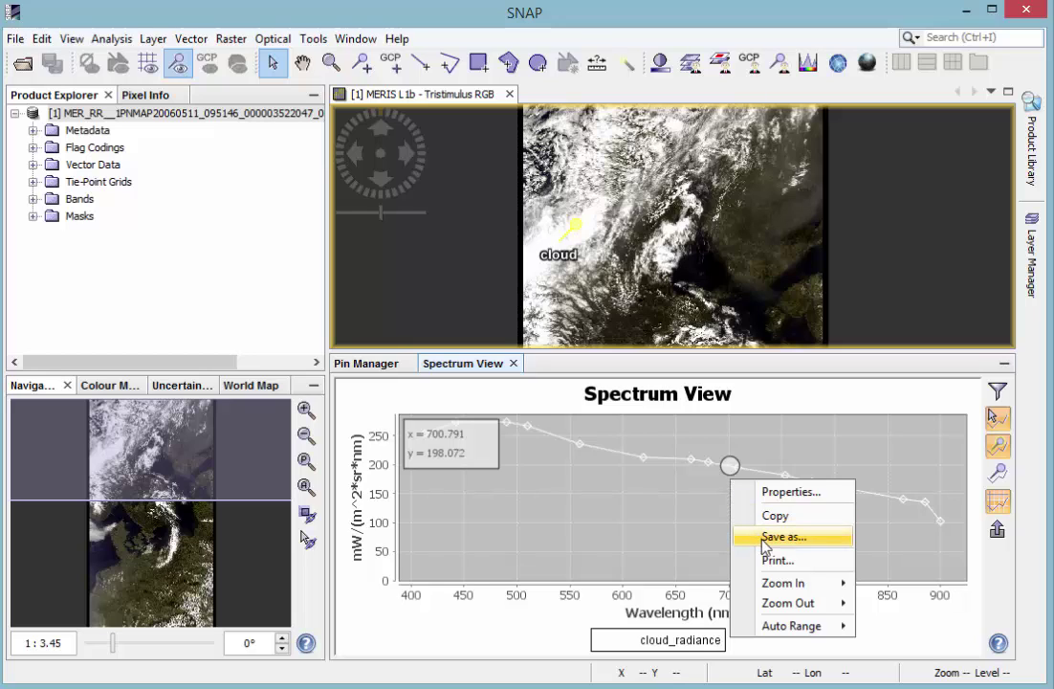